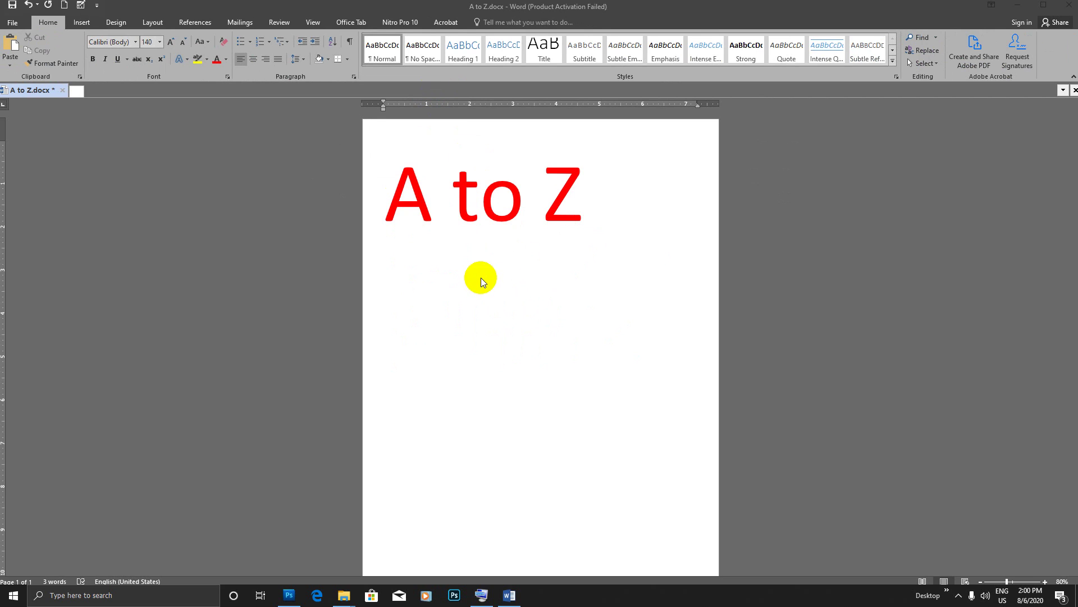
# - Delete the 'A to Z' heading and set the empty line's font size to 16
pyautogui.click(580, 202)
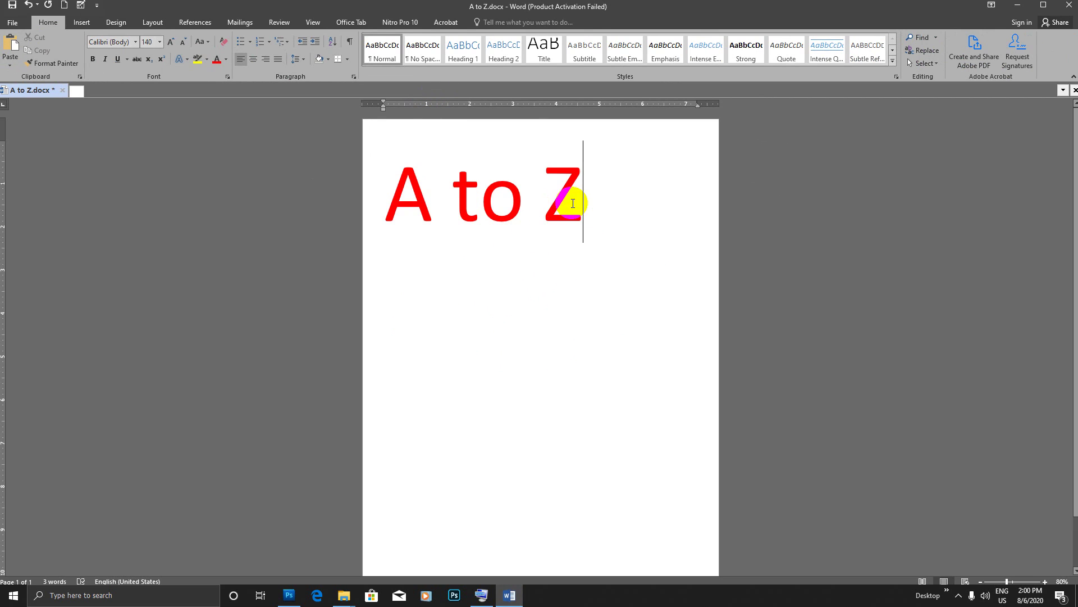
pyautogui.moveTo(580, 202); pyautogui.dragTo(251, 161)
pyautogui.press('Delete')
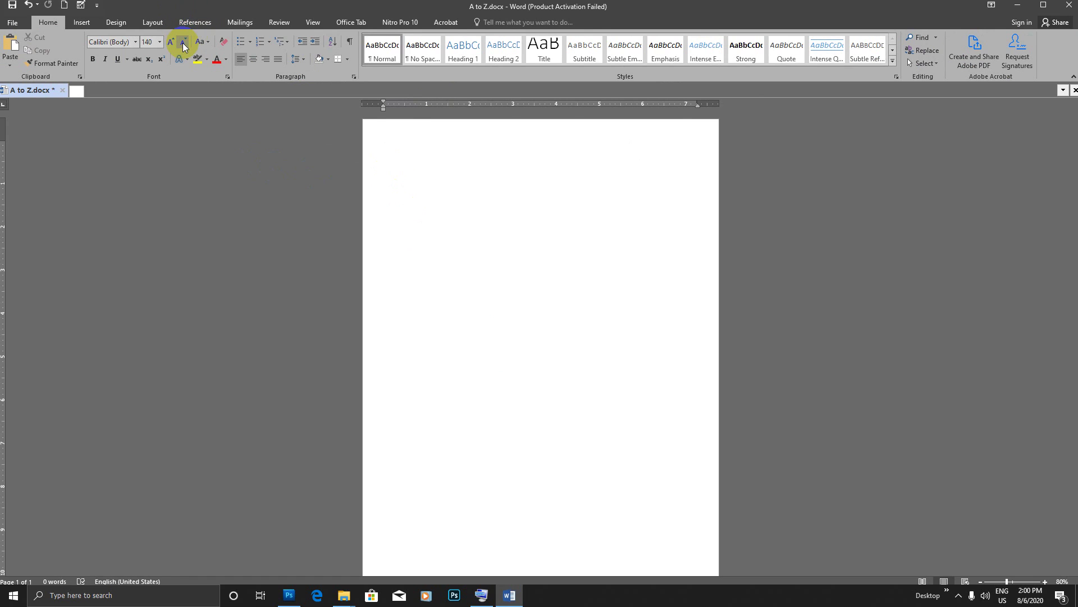
pyautogui.hotkey('ctrl', 'shift', '.')
pyautogui.hotkey('ctrl', 'shift', '.')
pyautogui.hotkey('ctrl', 'shift', '.')
pyautogui.hotkey('ctrl', 'shift', '.')
pyautogui.hotkey('ctrl', 'shift', '.')
pyautogui.hotkey('ctrl', 'shift', '.')
pyautogui.hotkey('ctrl', 'shift', '.')
pyautogui.hotkey('ctrl', 'shift', ',')
pyautogui.hotkey('ctrl', 'shift', ',')
pyautogui.hotkey('ctrl', 'shift', ',')
pyautogui.hotkey('ctrl', 'shift', ',')
pyautogui.hotkey('ctrl', 'shift', ',')
pyautogui.hotkey('ctrl', 'shift', ',')
pyautogui.click(417, 158)
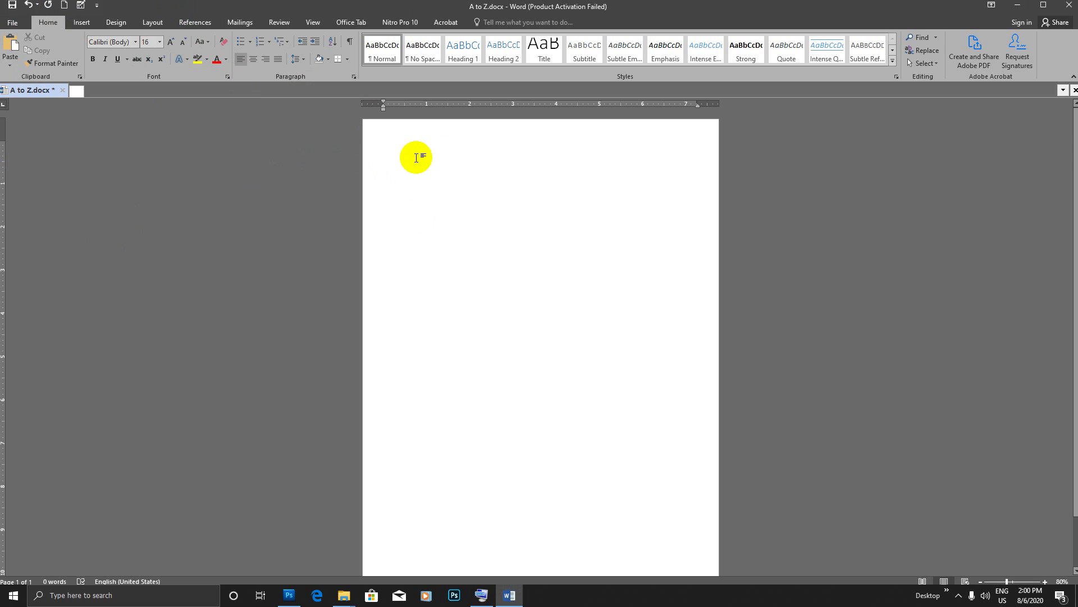
# - Insert a 3-column by 8-row table at the top of the page and select its first six rows
pyautogui.click(80, 24)
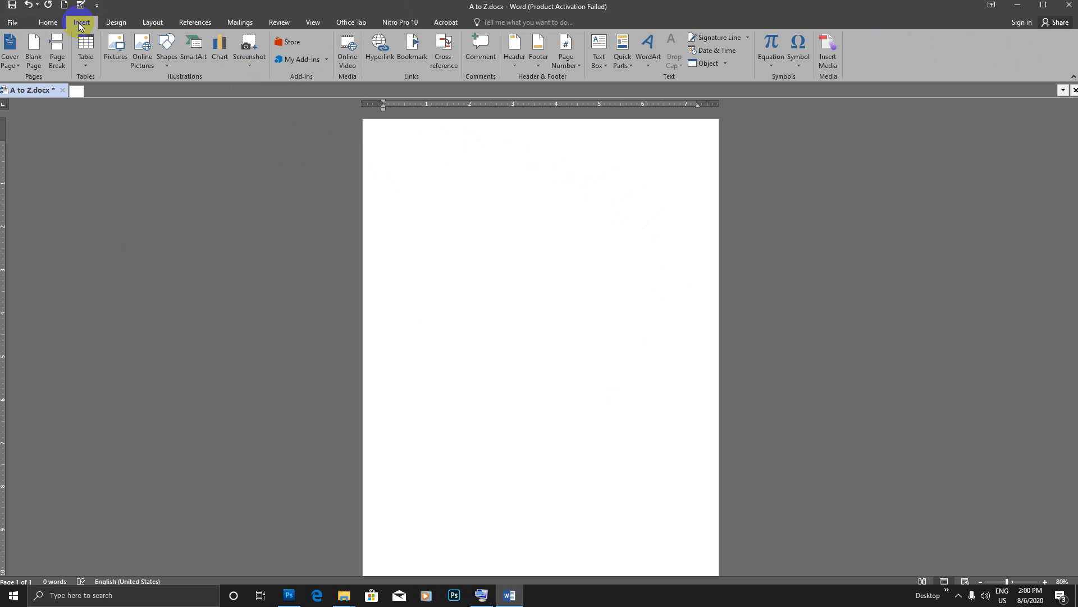
pyautogui.click(84, 53)
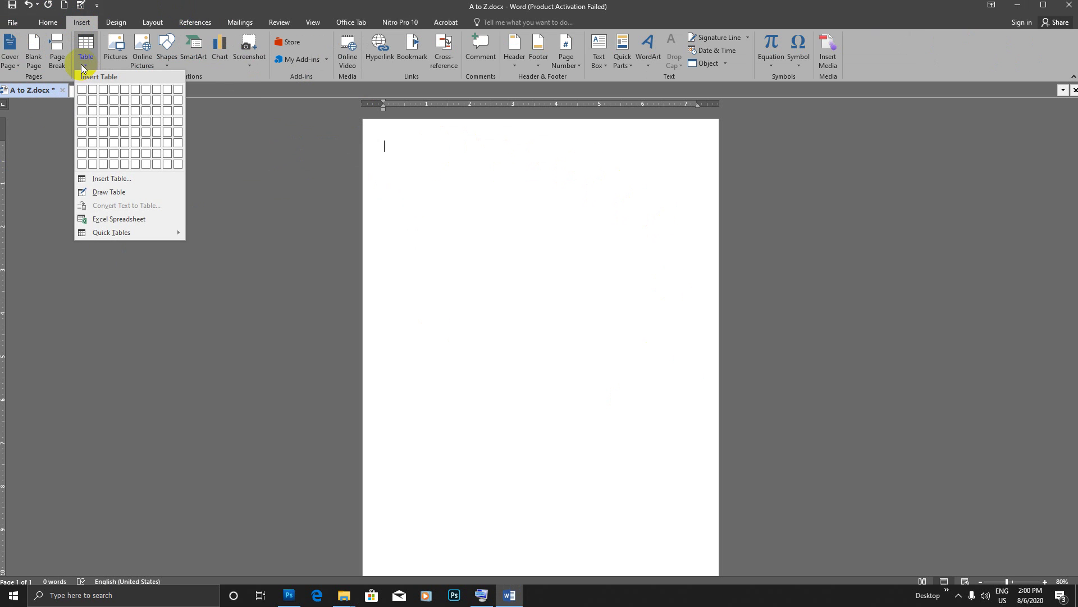
pyautogui.click(104, 166)
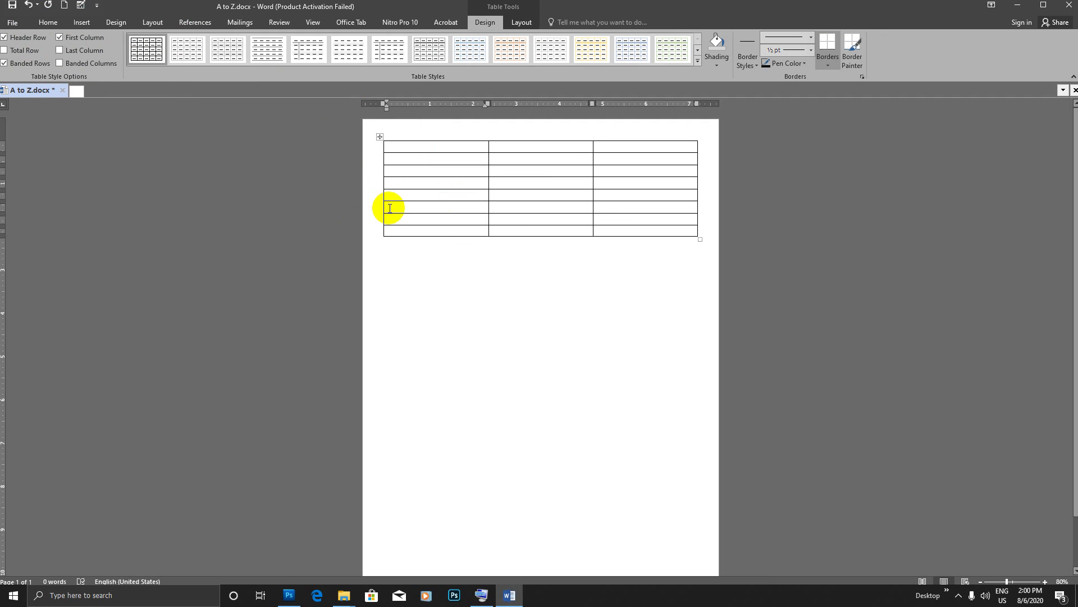
pyautogui.moveTo(373, 145); pyautogui.dragTo(383, 229)
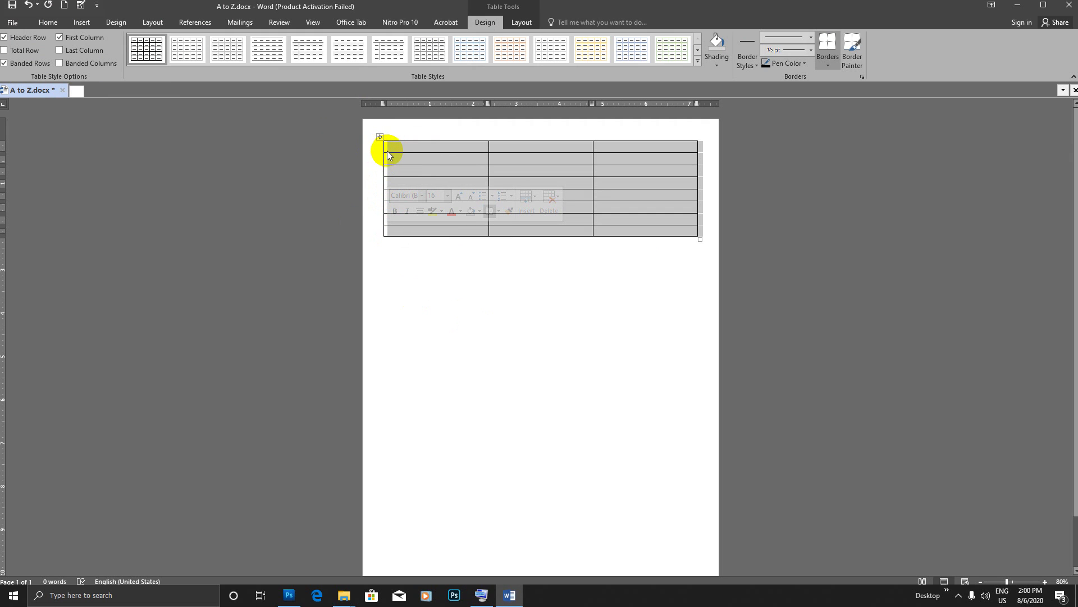
# - Copy the selected rows, add a bottom row, and paste them in, then undo the messy paste
pyautogui.click(48, 22)
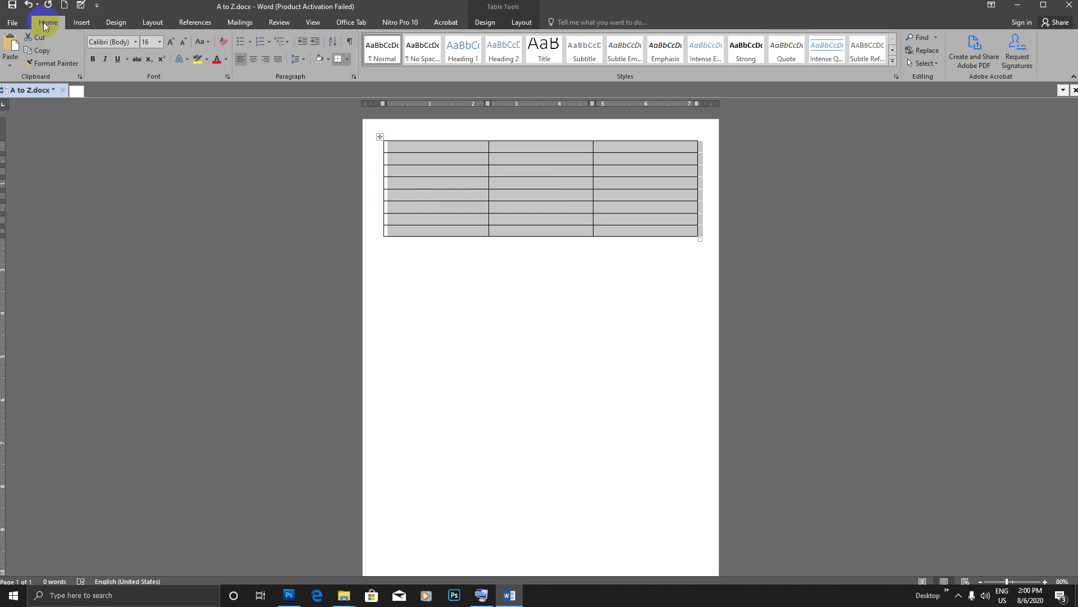
pyautogui.click(37, 52)
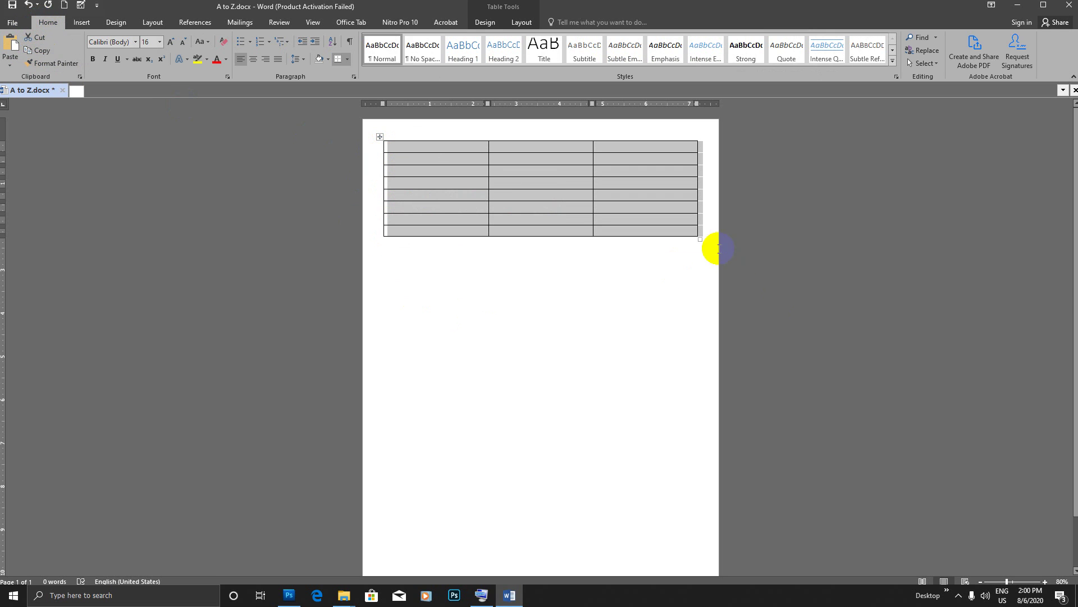
pyautogui.click(706, 236)
pyautogui.press('Return')
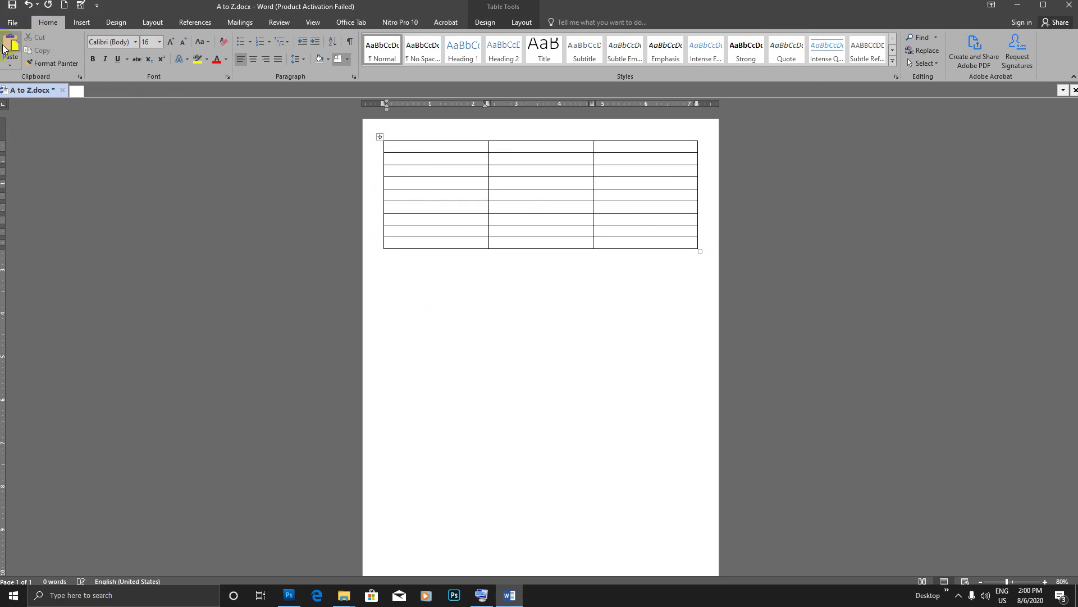
pyautogui.click(696, 241)
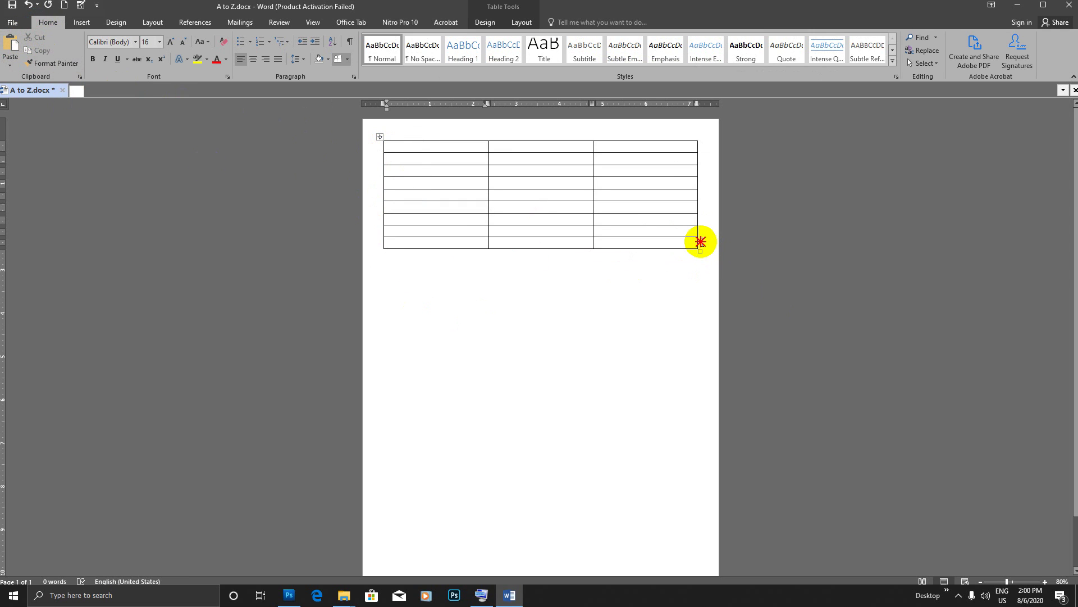
pyautogui.click(11, 63)
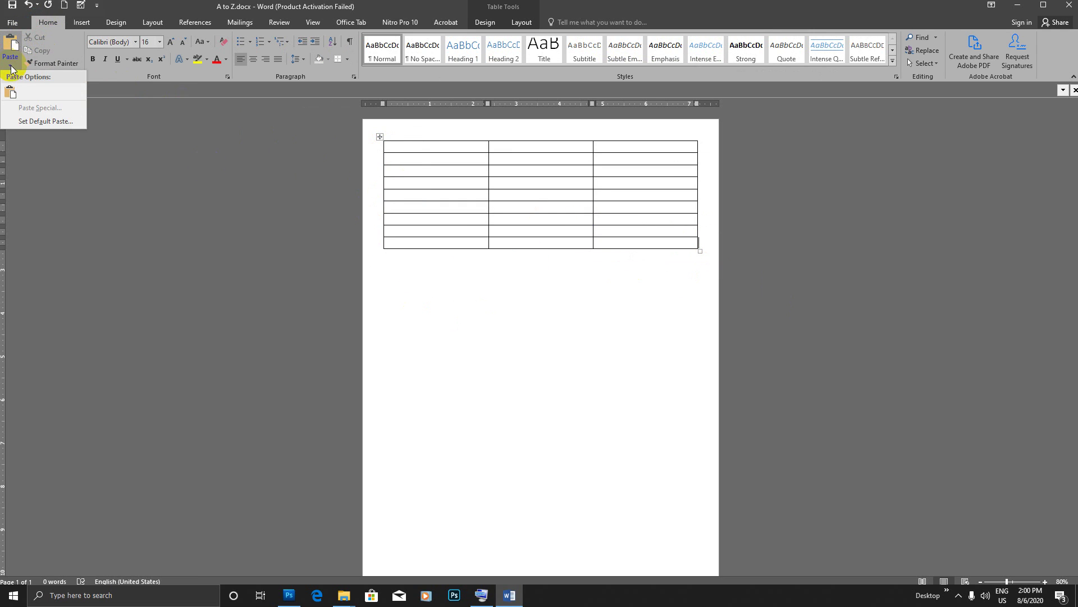
pyautogui.click(10, 93)
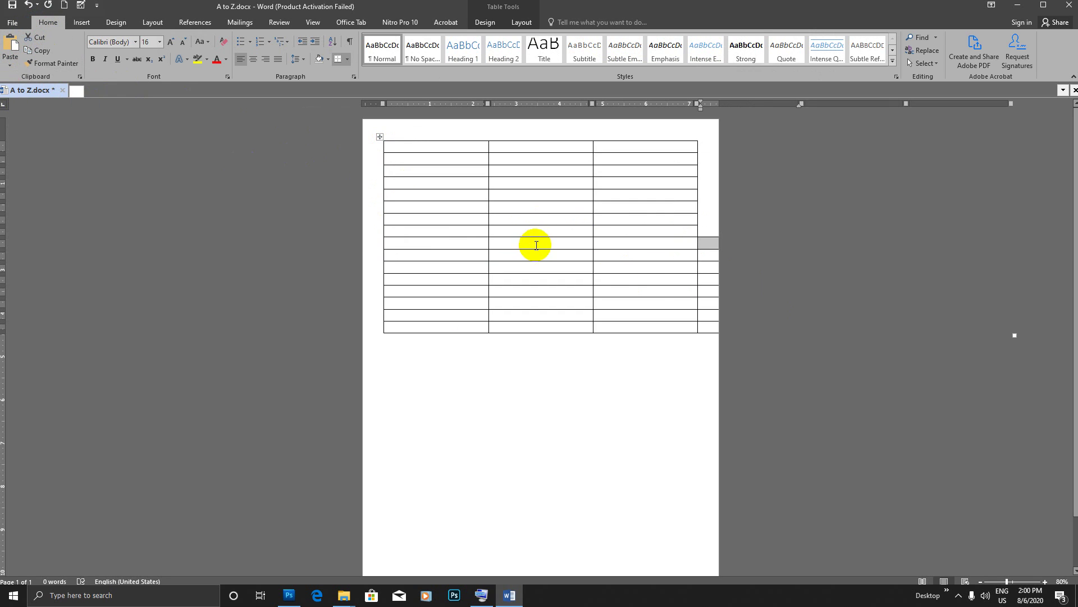
pyautogui.hotkey('ctrl', 'z')
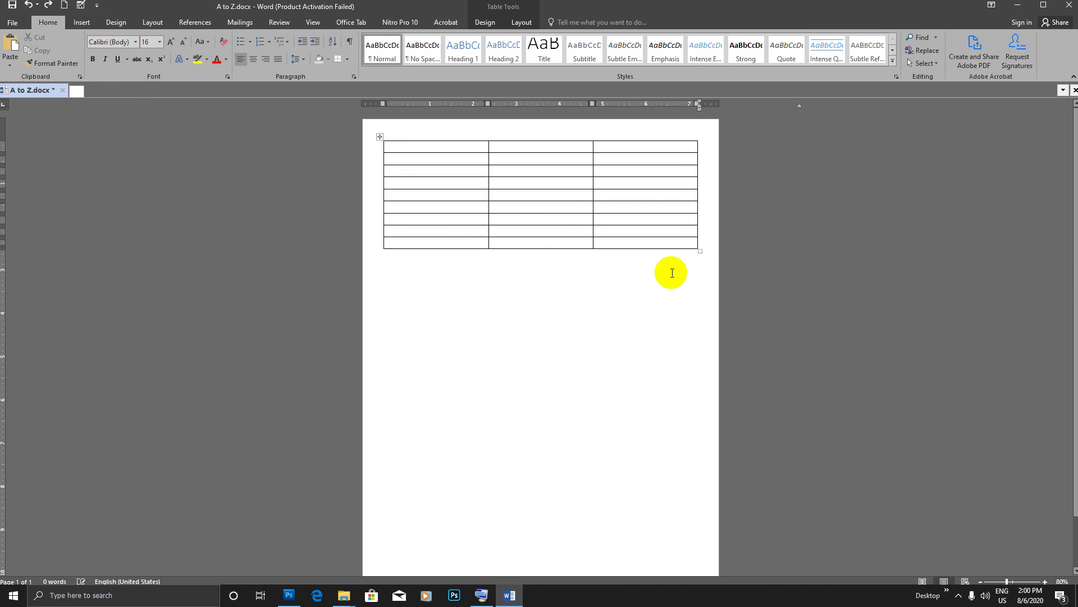
# - Insert seven more rows below row 8 and return to the table's first cell
pyautogui.click(378, 248)
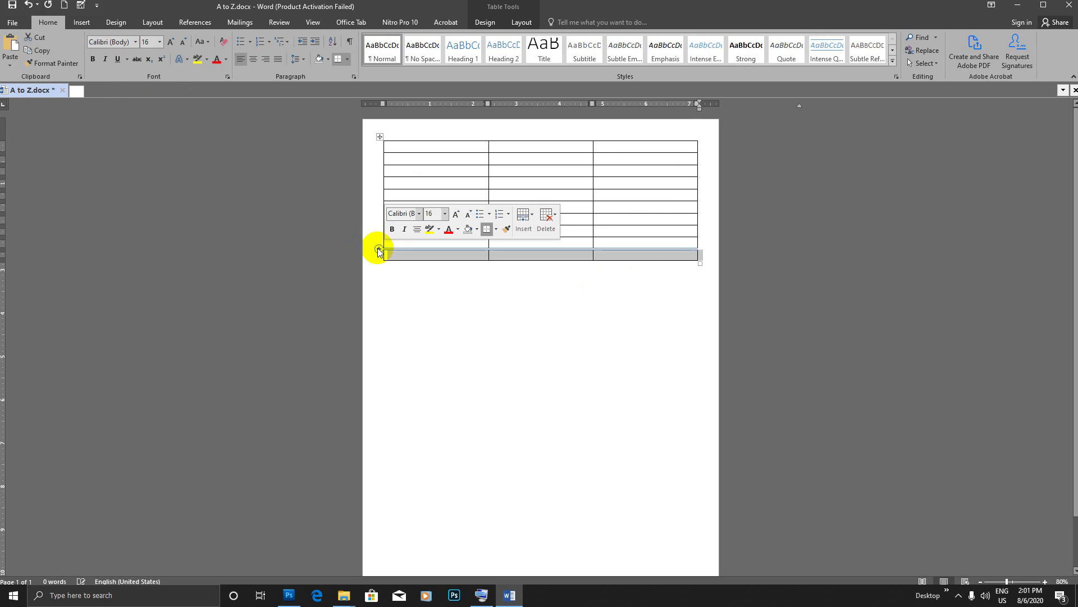
pyautogui.click(378, 247)
pyautogui.click(377, 248)
pyautogui.click(378, 248)
pyautogui.click(377, 248)
pyautogui.click(377, 247)
pyautogui.click(378, 247)
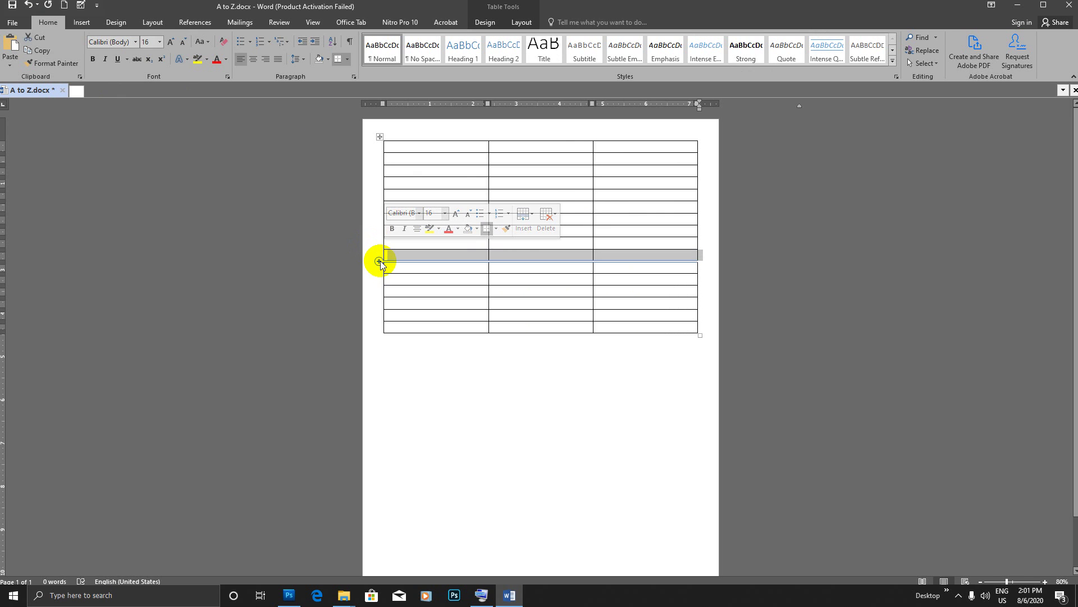
pyautogui.click(379, 256)
pyautogui.click(380, 262)
pyautogui.click(422, 206)
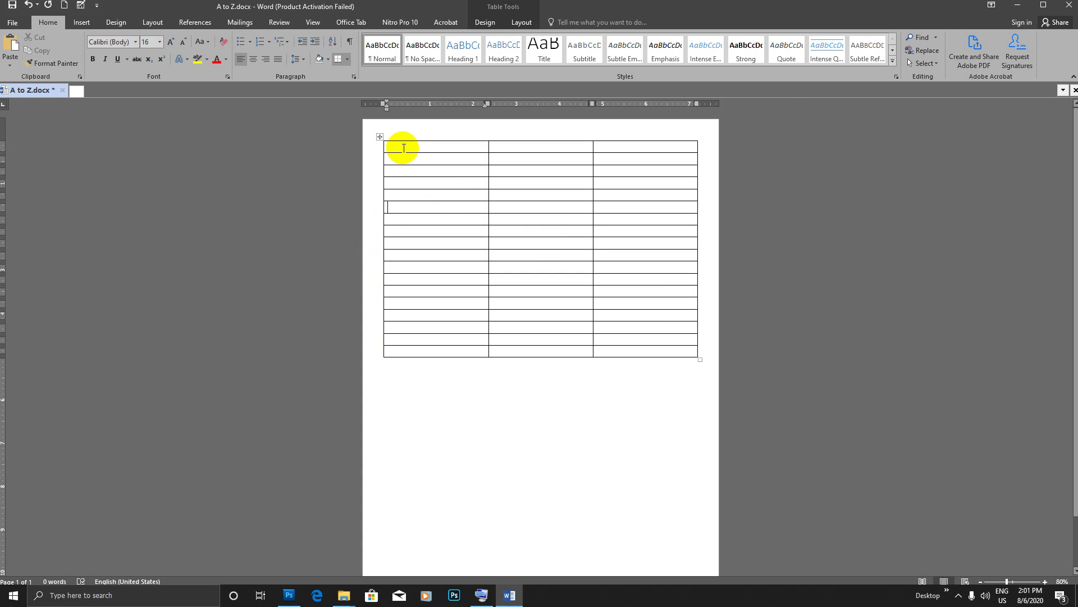
pyautogui.click(391, 148)
pyautogui.write('b')
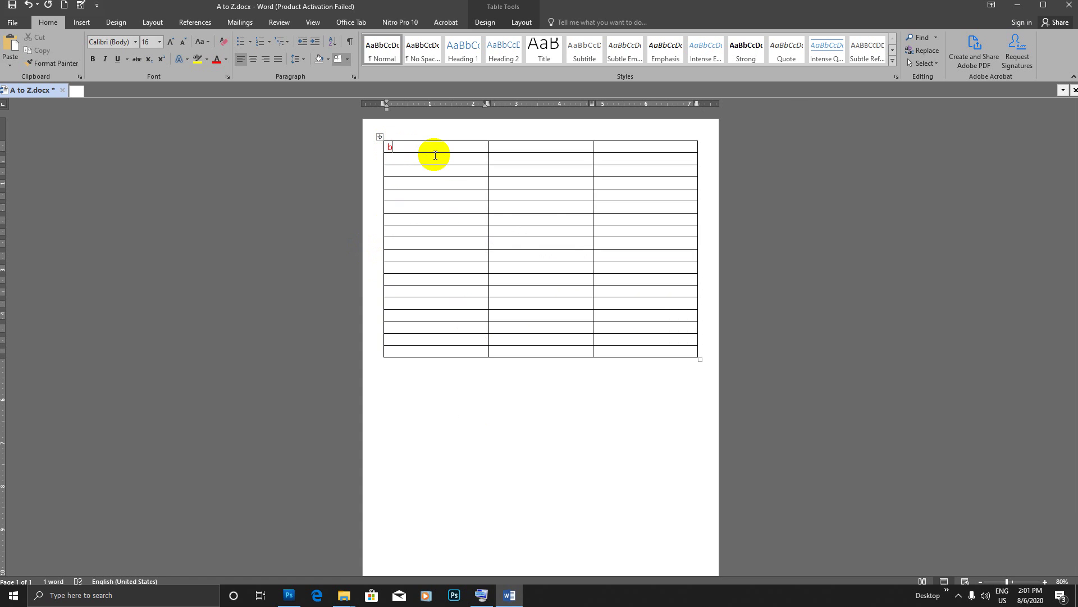
# - Type N, M, G, E, S, U and I down the first column, removing a stray h
pyautogui.press('Down')
pyautogui.write('n')
pyautogui.press('Down')
pyautogui.write('m')
pyautogui.press('Down')
pyautogui.write('g')
pyautogui.press('Down')
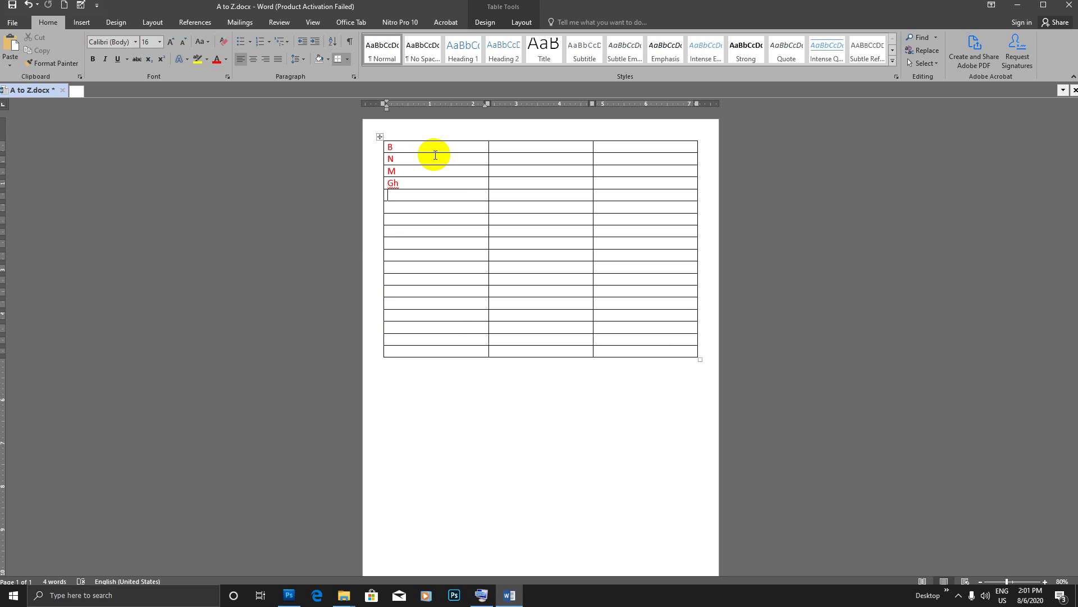
pyautogui.hotkey('ctrl', 'z')
pyautogui.write('E')
pyautogui.press('Down')
pyautogui.write('S')
pyautogui.press('Down')
pyautogui.write('U')
pyautogui.press('Down')
pyautogui.write('I')
pyautogui.press('Down')
# - Continue the first column with O, P, L, V, B, F, D and x
pyautogui.write('o')
pyautogui.press('Down')
pyautogui.write('P')
pyautogui.press('Down')
pyautogui.write('L')
pyautogui.press('Down')
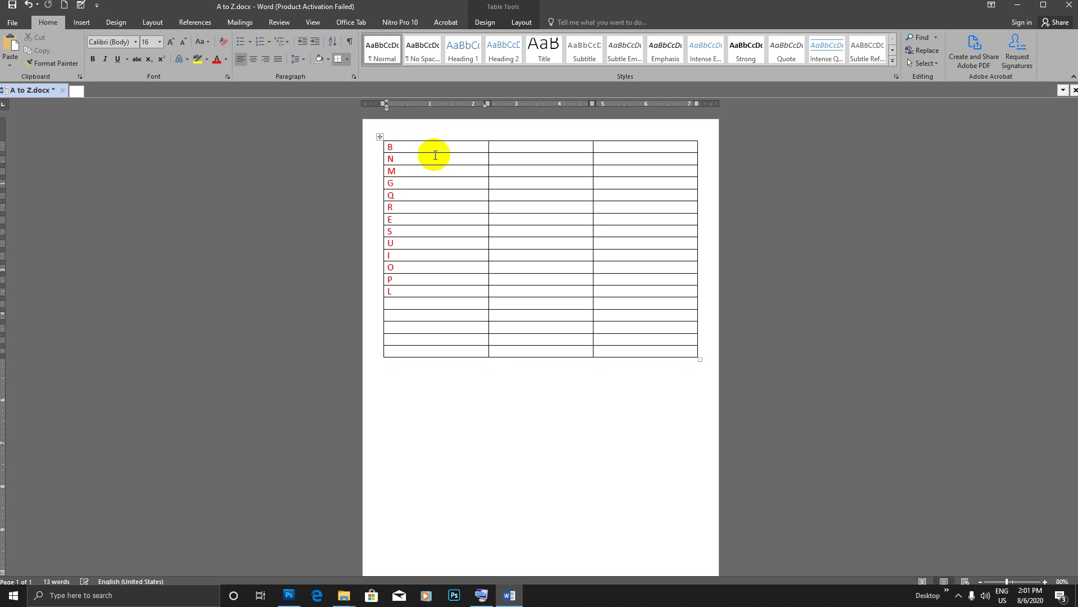
pyautogui.write('v')
pyautogui.write('B')
pyautogui.press('Down')
pyautogui.write('F')
pyautogui.press('Down')
pyautogui.write('D')
pyautogui.press('Down')
pyautogui.write('x')
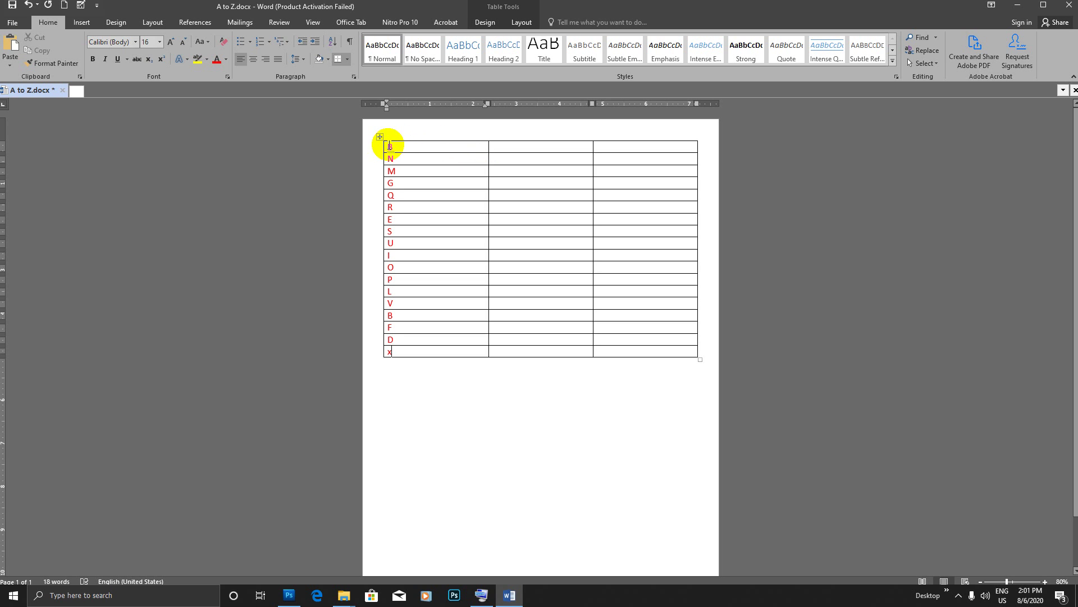
# - Sort the table by Column 1 as Text, ascending, so the letters run B to x
pyautogui.moveTo(389, 145); pyautogui.dragTo(404, 355)
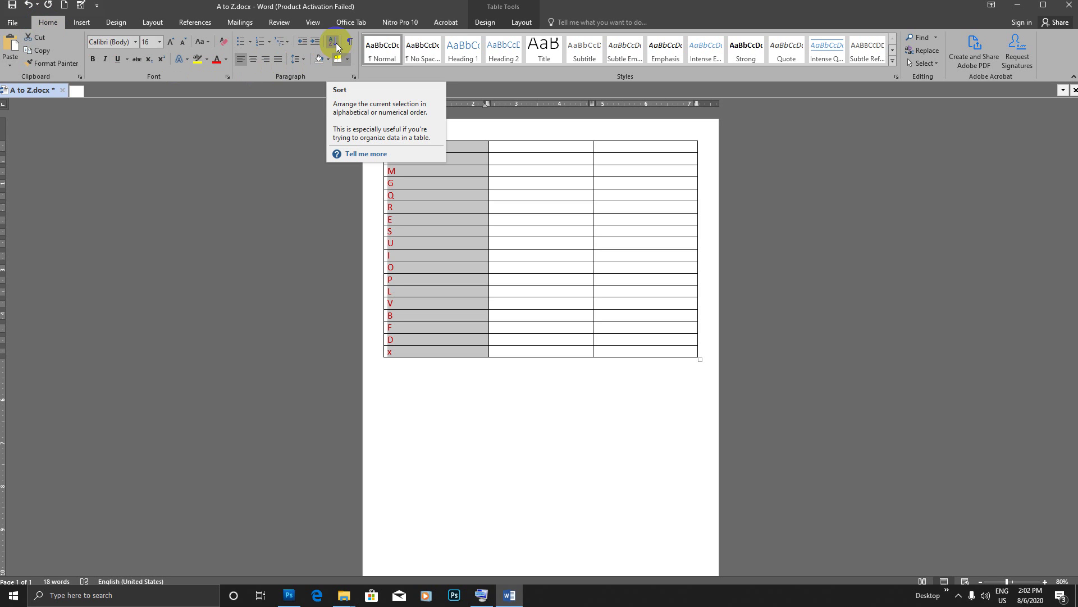
pyautogui.click(336, 43)
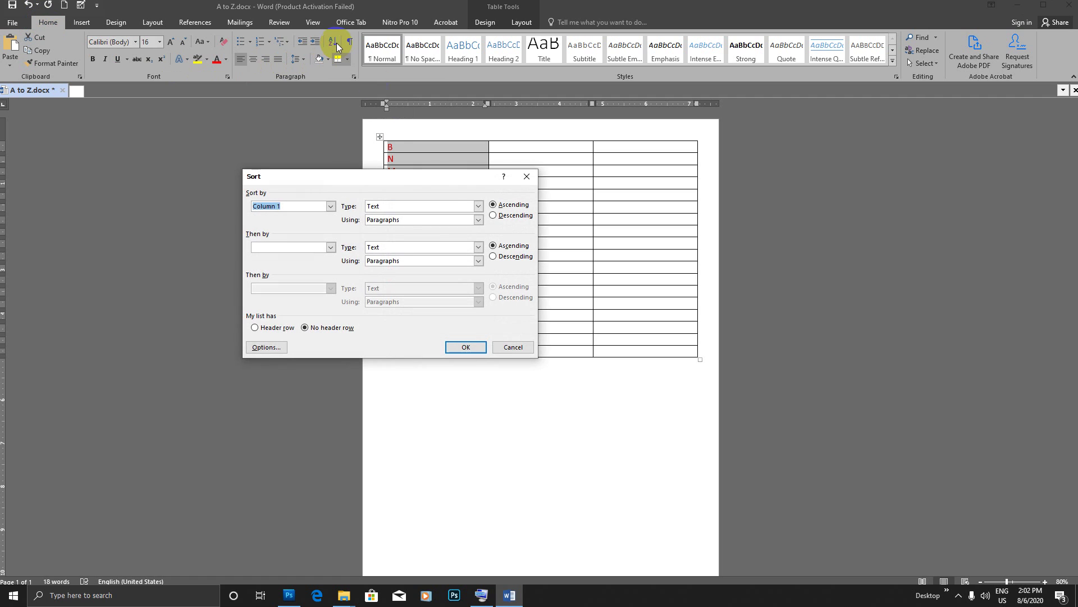
pyautogui.click(478, 206)
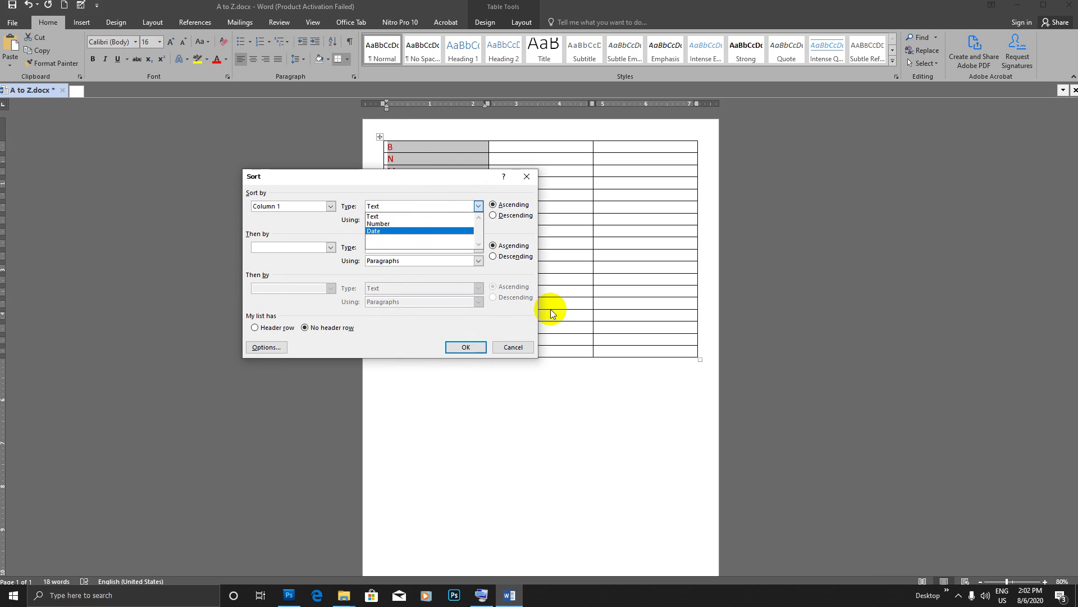
pyautogui.click(478, 262)
pyautogui.click(478, 262)
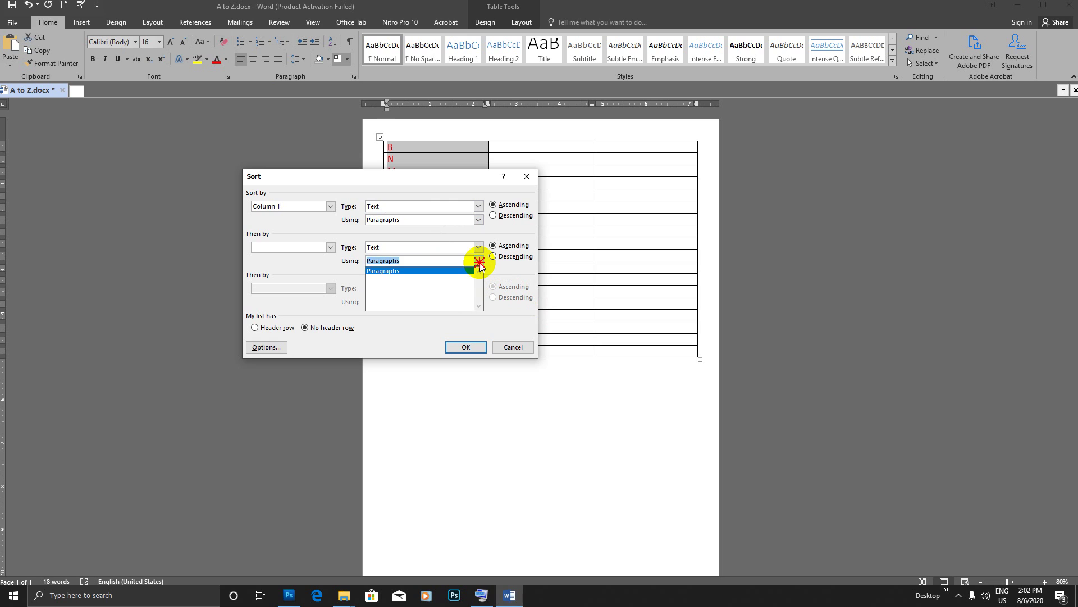
pyautogui.click(479, 262)
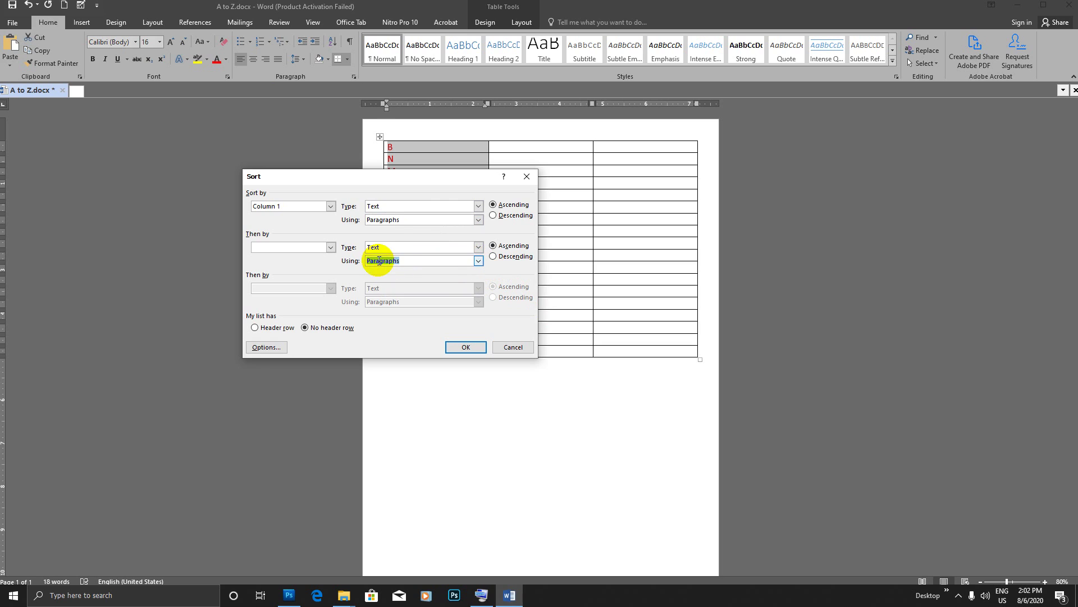
pyautogui.click(464, 351)
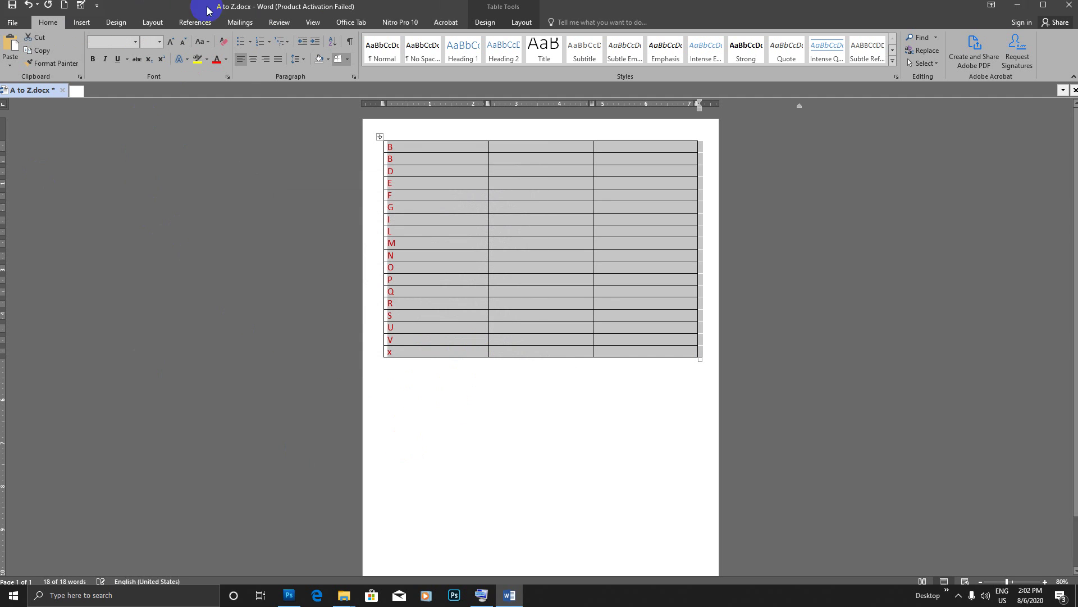
# - Change the first cell's duplicate B to a lowercase 'a'
pyautogui.click(393, 147)
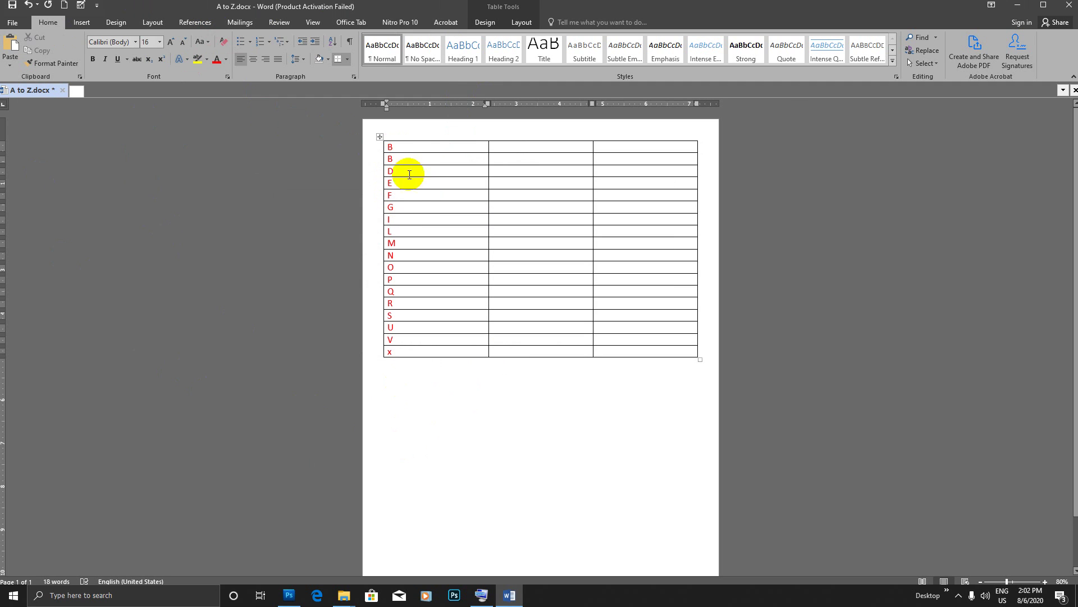
pyautogui.doubleClick(389, 146)
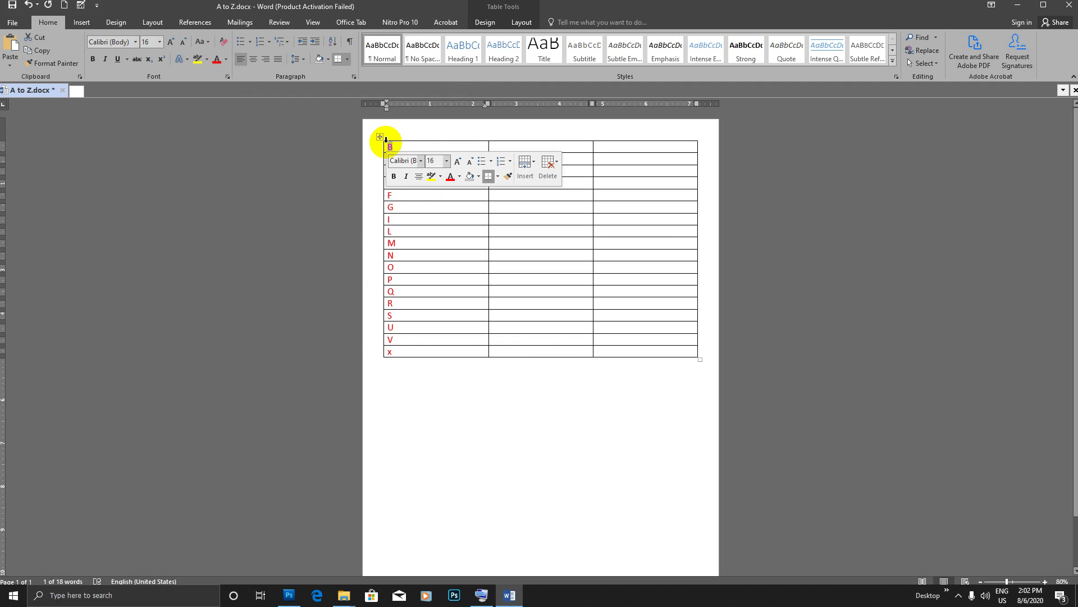
pyautogui.write('a')
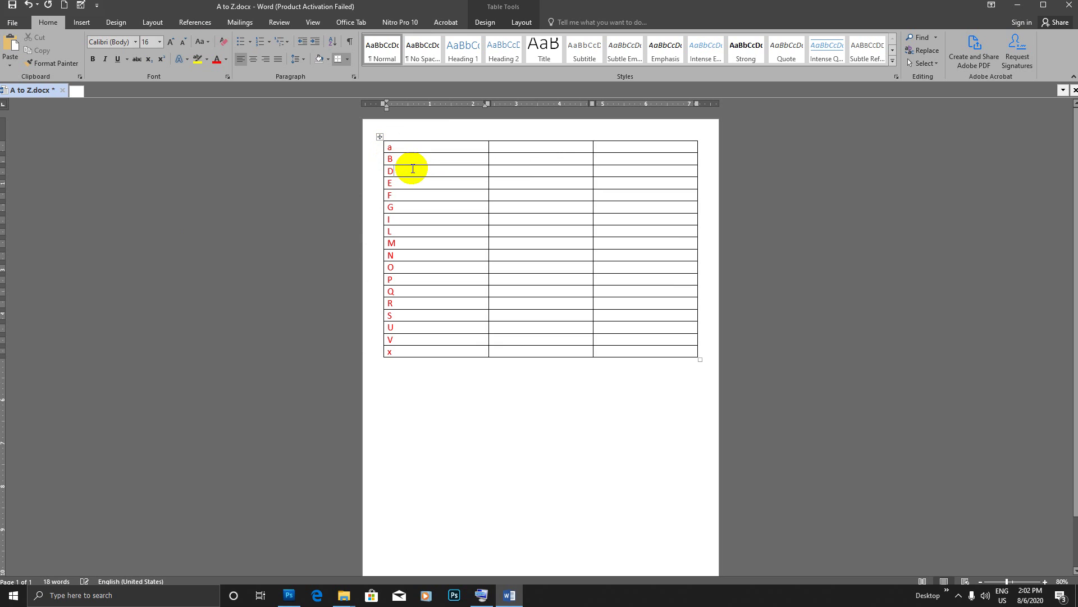
pyautogui.click(406, 167)
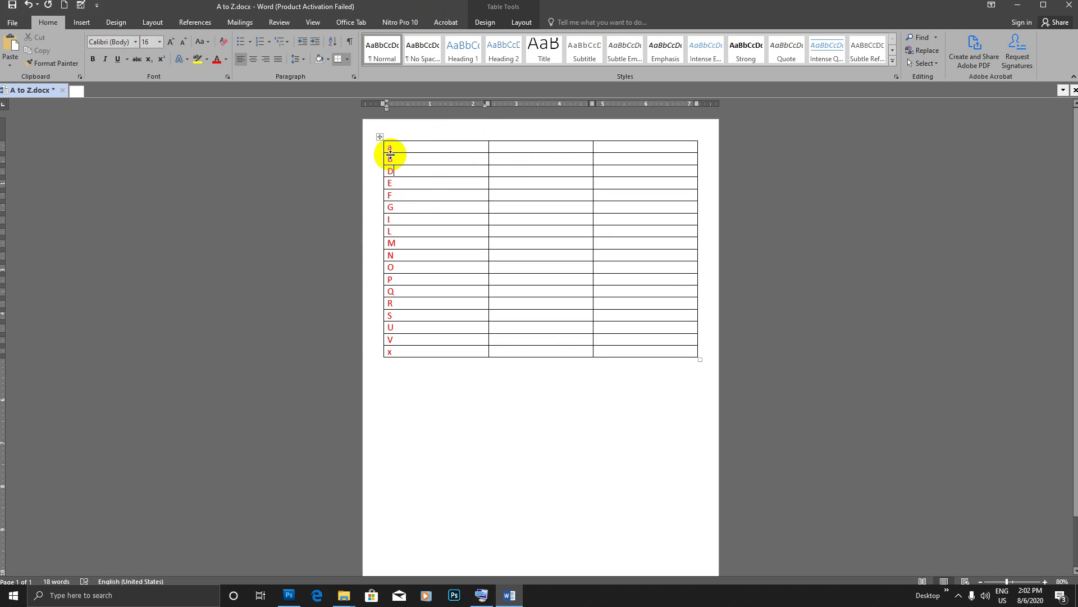
# - Clear the letters and enter digits 1, 2, 4, 5, 6, 3, 6, 8, 9, 0, 3, 2, 2 in column 1
pyautogui.click(387, 137)
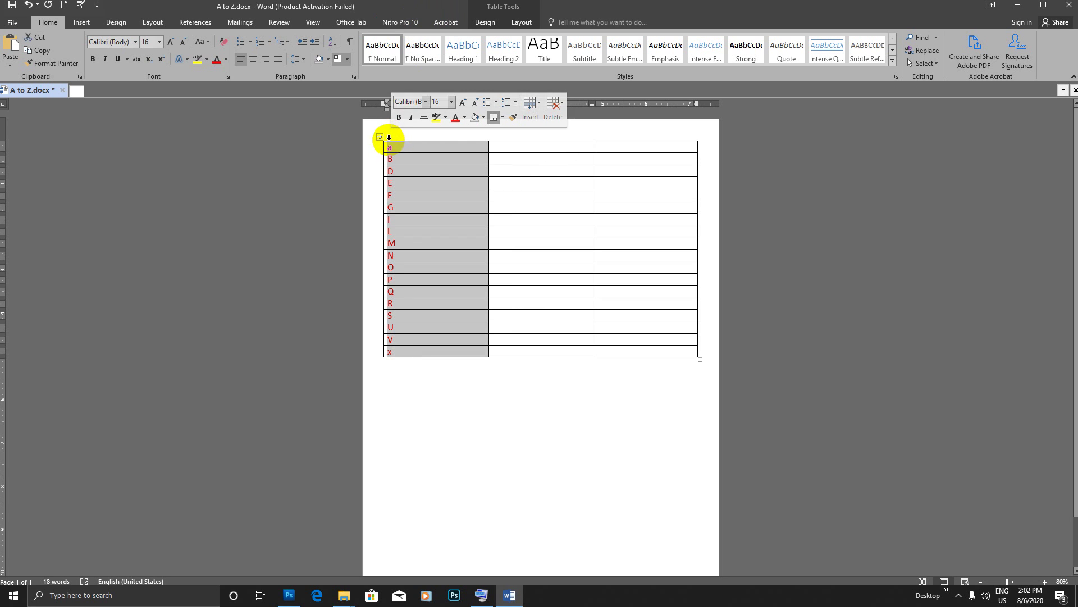
pyautogui.moveTo(371, 147); pyautogui.dragTo(421, 345)
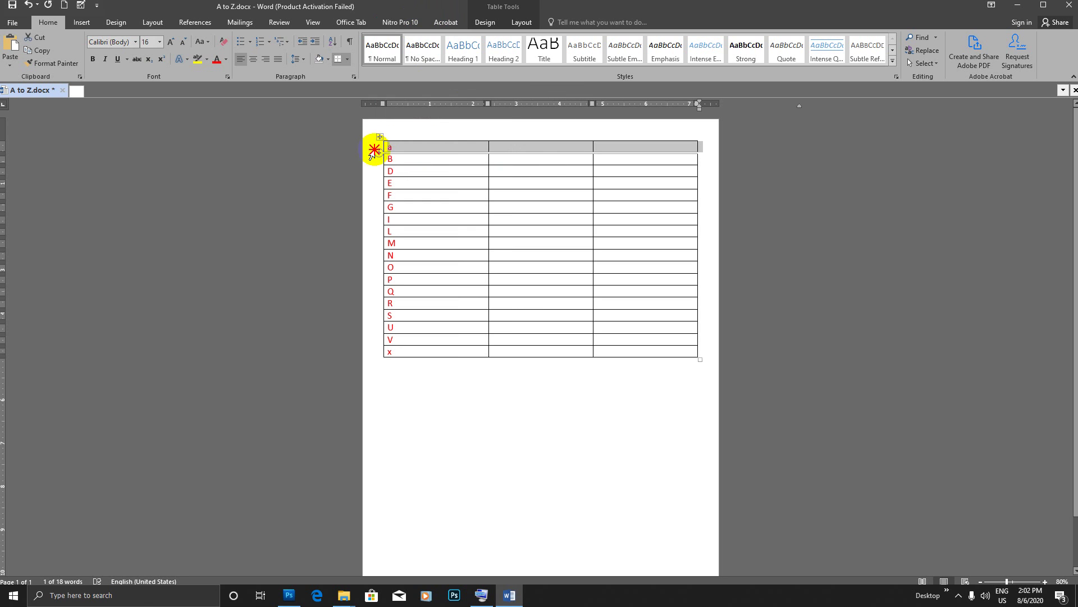
pyautogui.press('Delete')
pyautogui.click(440, 312)
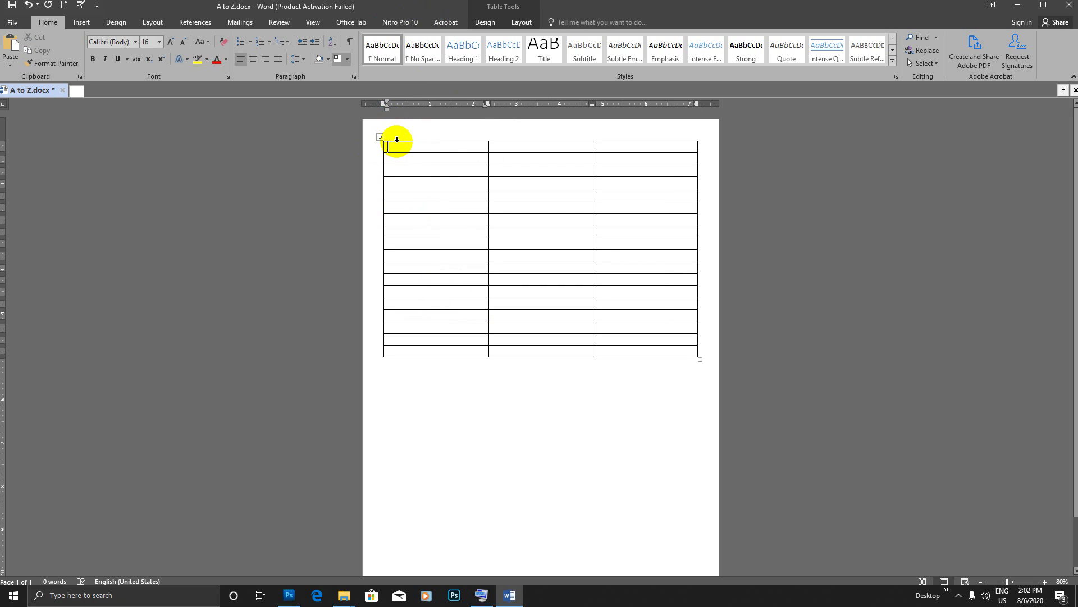
pyautogui.write('1')
pyautogui.write('2')
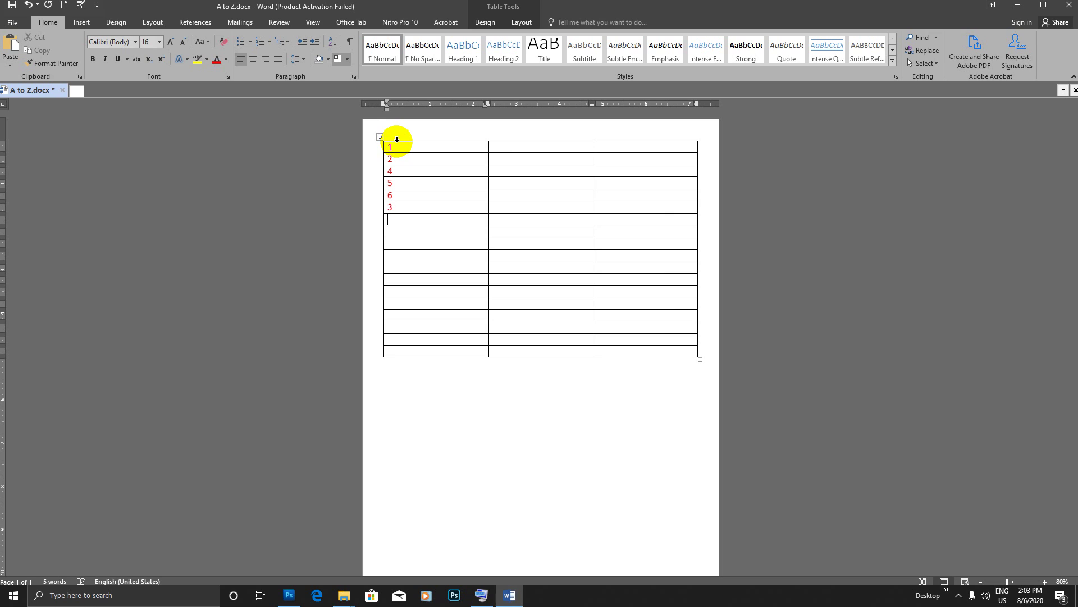
pyautogui.write('0')
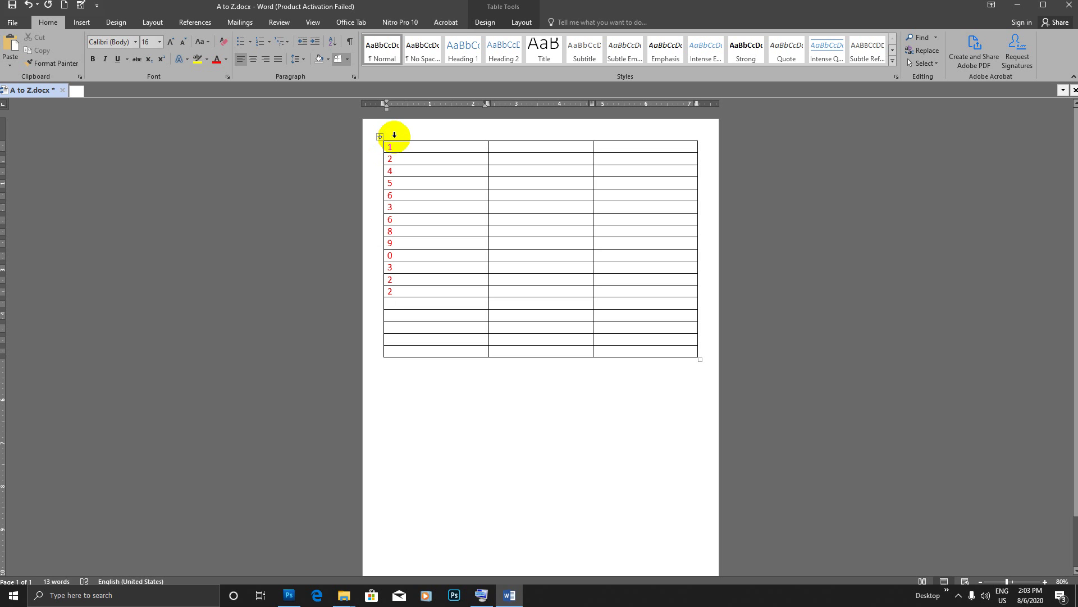
pyautogui.click(394, 133)
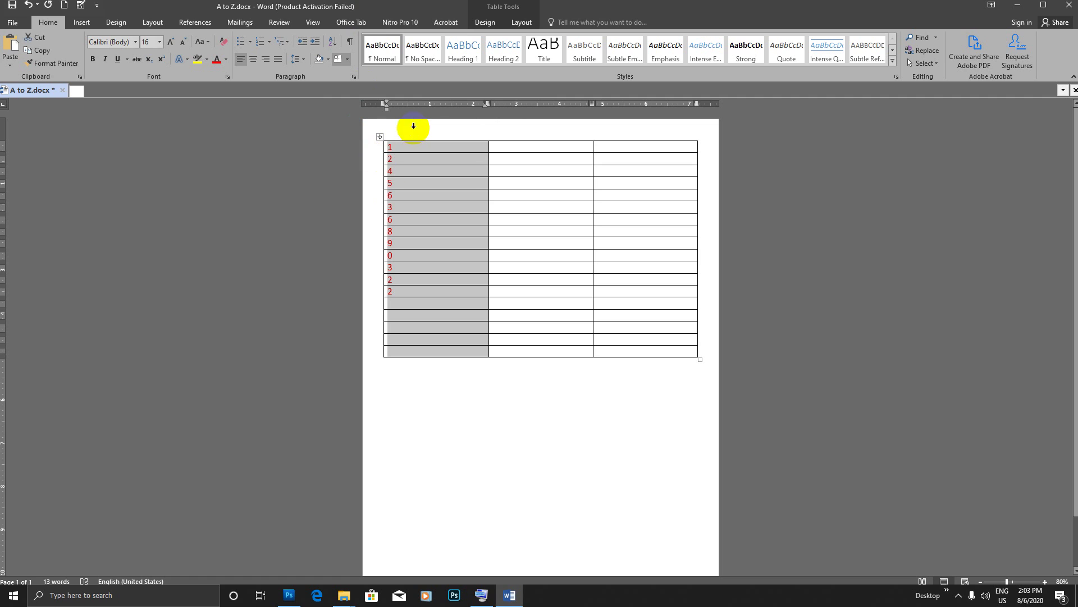
pyautogui.click(408, 172)
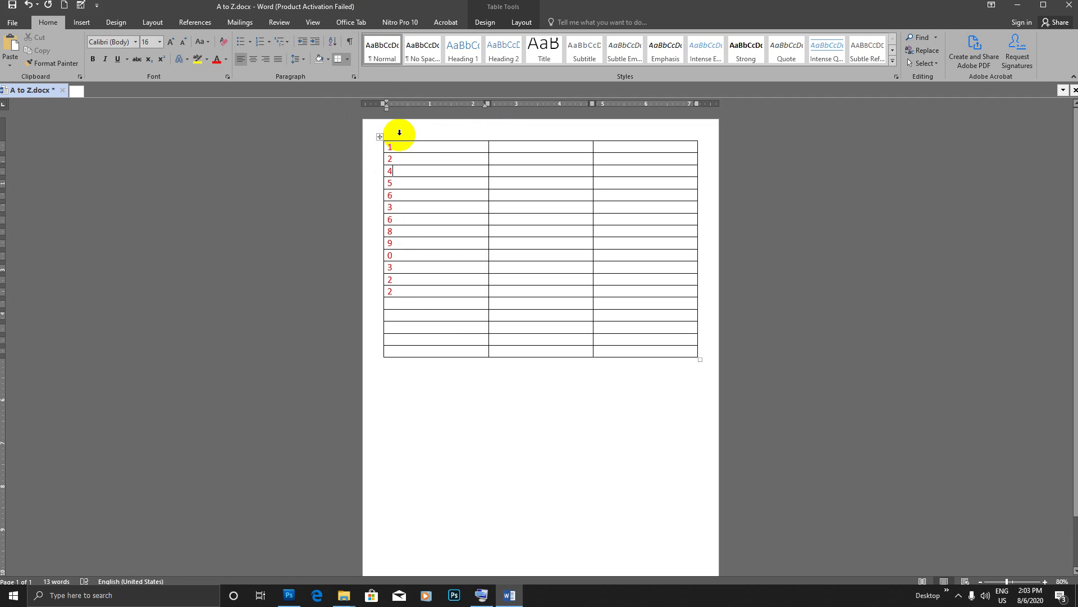
# - Sort column 1's digits ascending from 0 to 9 and place the cursor in the cell above 0
pyautogui.click(397, 132)
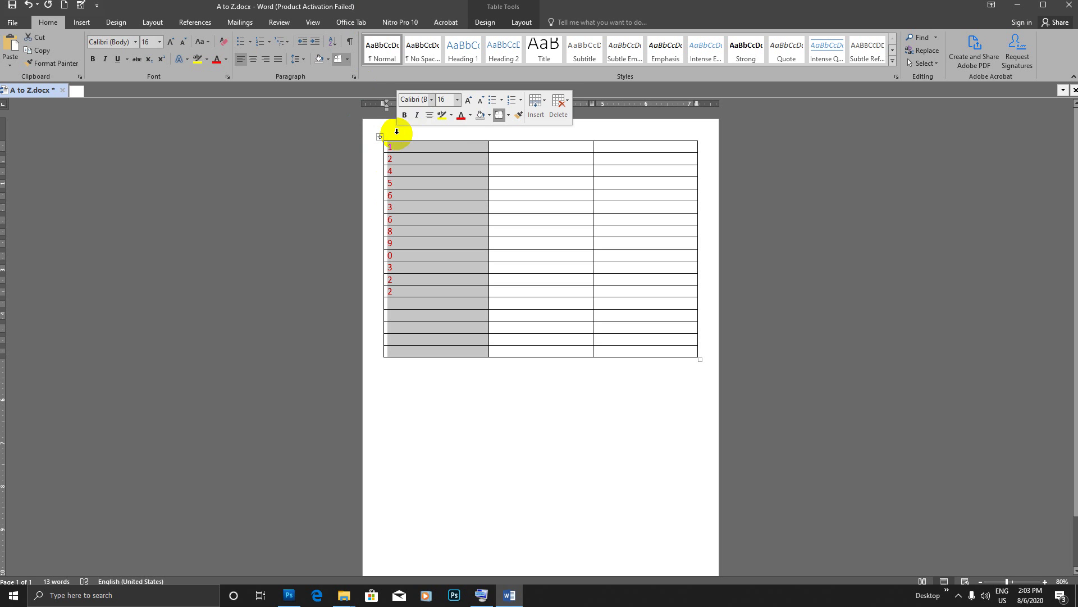
pyautogui.click(337, 45)
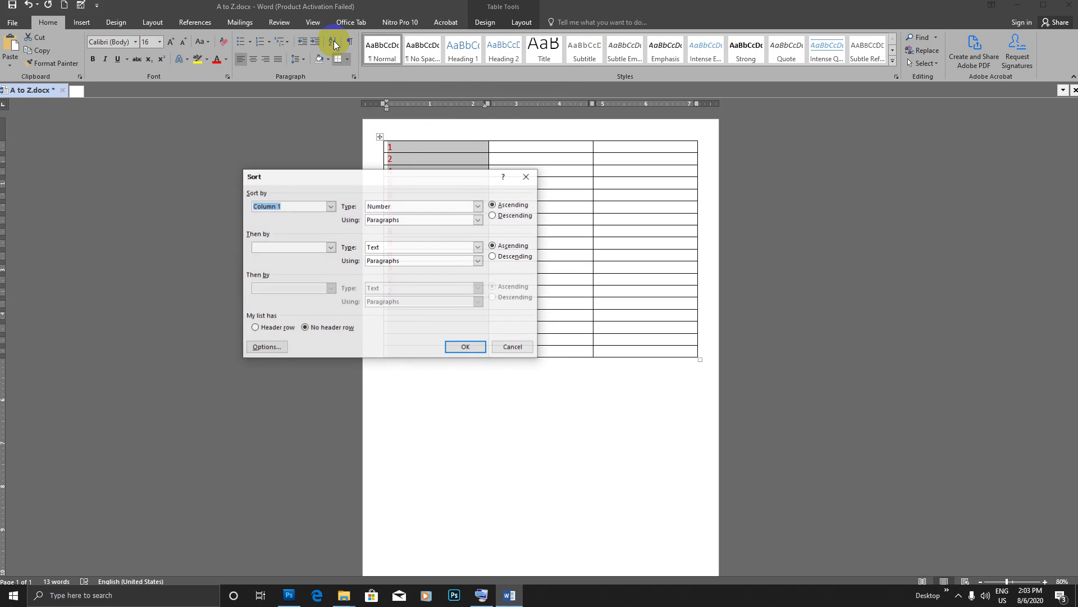
pyautogui.moveTo(382, 172)
pyautogui.mouseDown()
pyautogui.moveTo(699, 135)
pyautogui.moveTo(733, 114)
pyautogui.mouseUp()
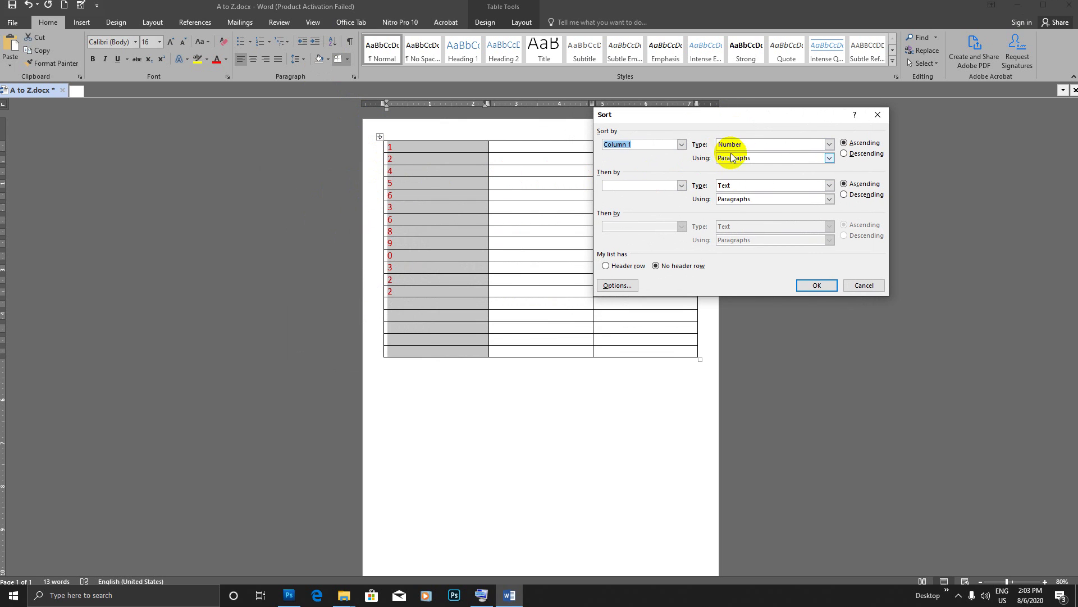
pyautogui.click(804, 285)
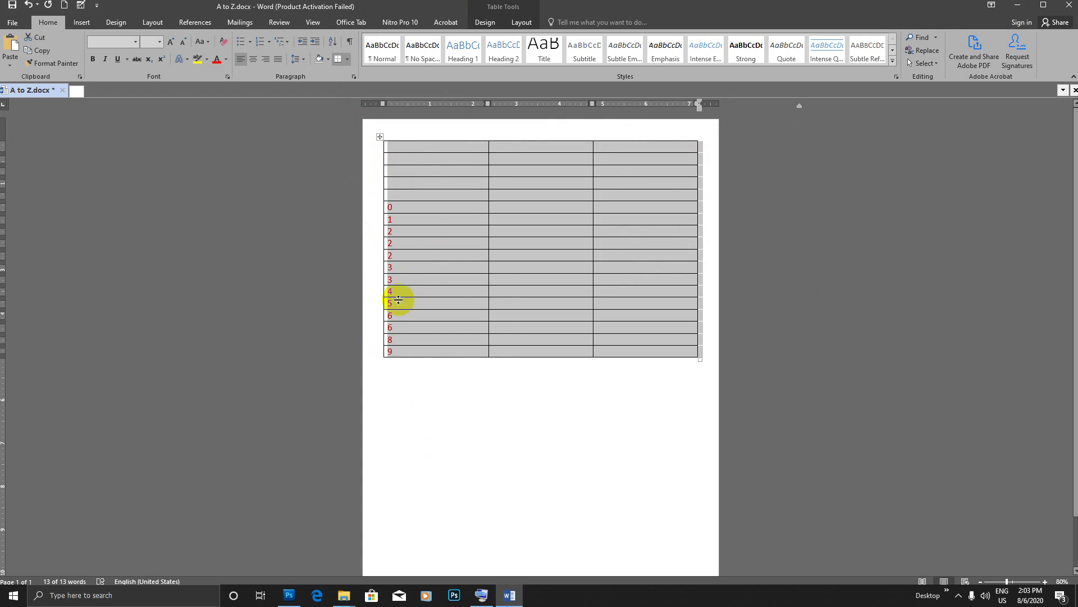
pyautogui.click(391, 194)
pyautogui.write('7')
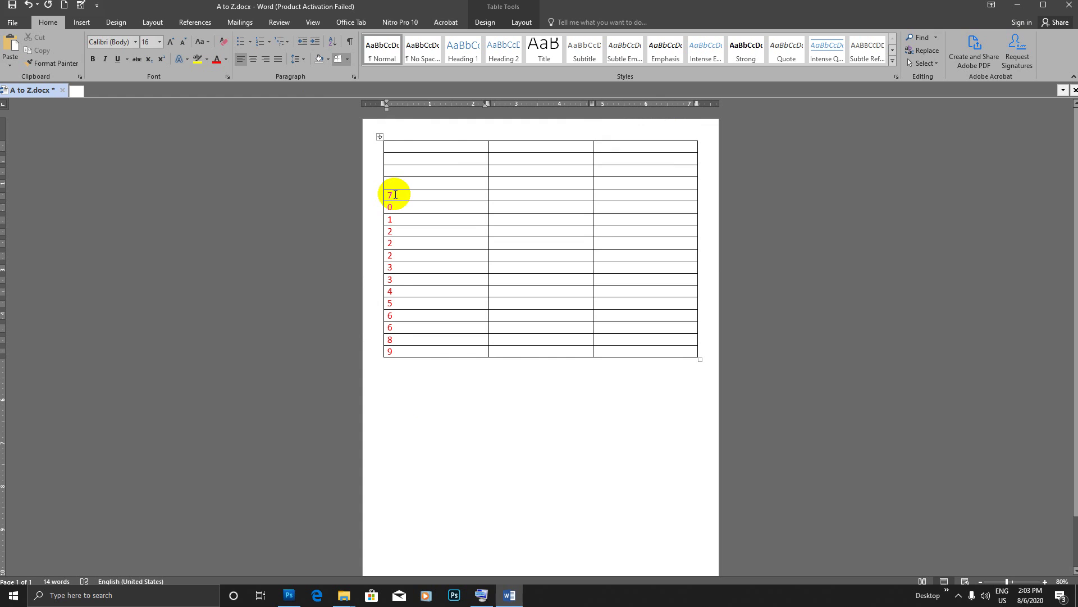
# - Re-sort column 1 ascending with Type set to Number so 7 lands between 6 and 8
pyautogui.click(401, 134)
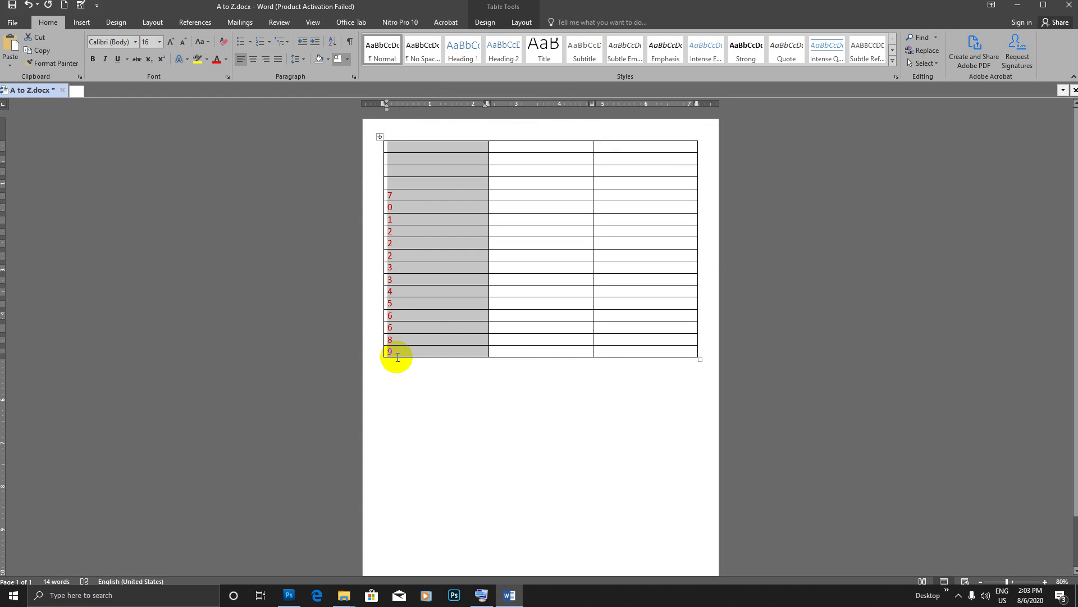
pyautogui.click(333, 42)
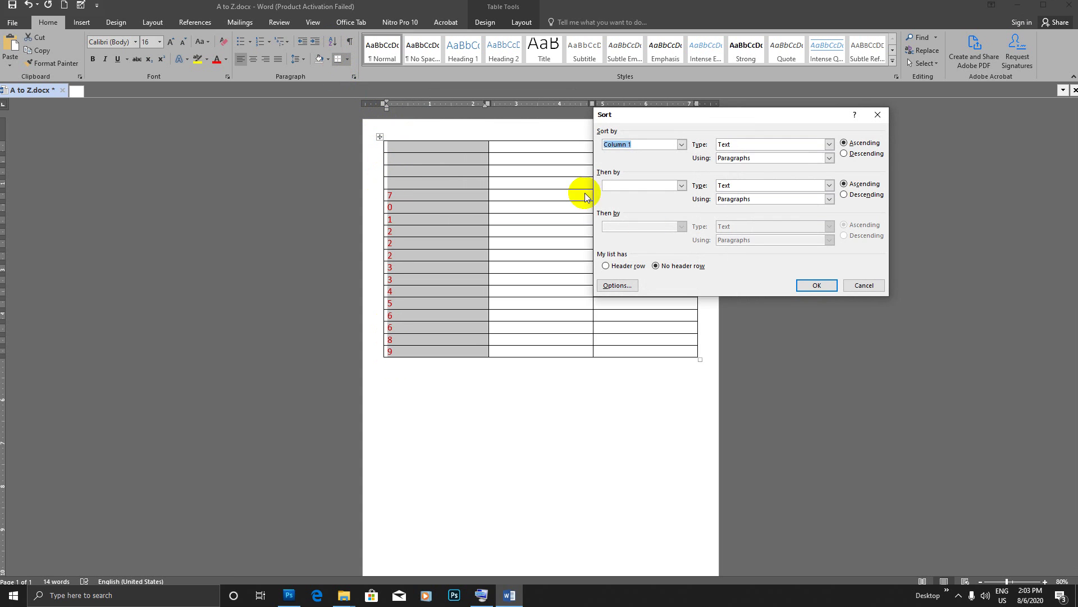
pyautogui.click(737, 144)
pyautogui.click(733, 162)
pyautogui.click(806, 285)
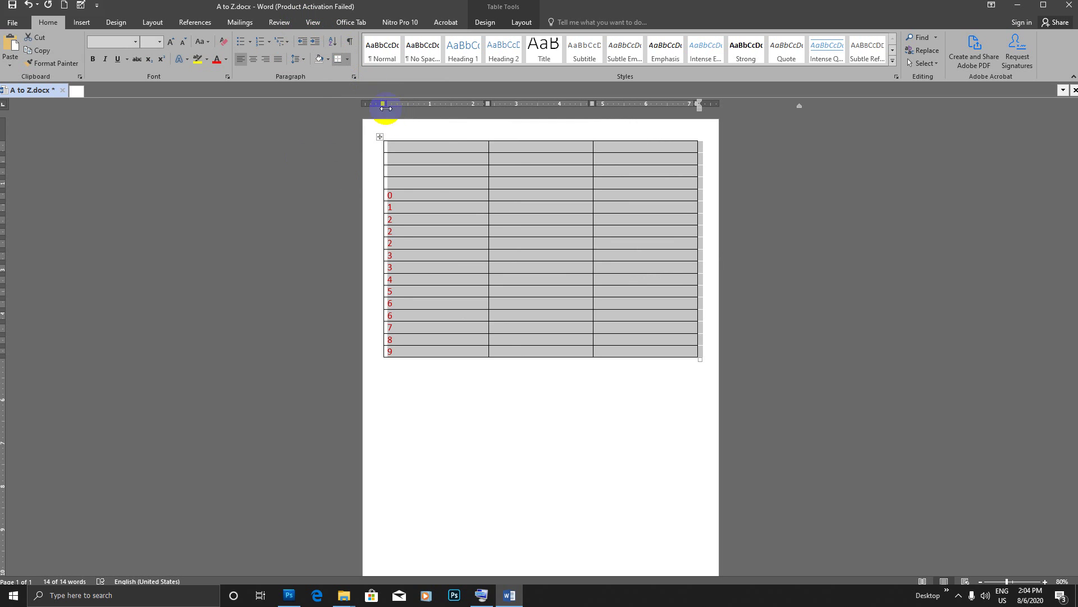
pyautogui.click(330, 44)
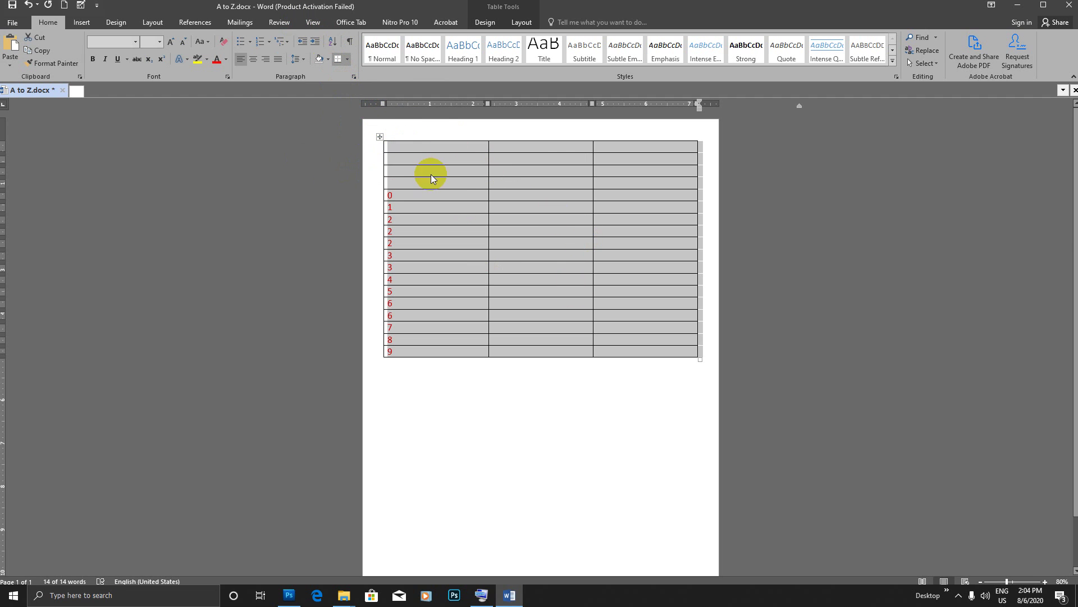
# - Select the first column and delete all its digits
pyautogui.click(397, 194)
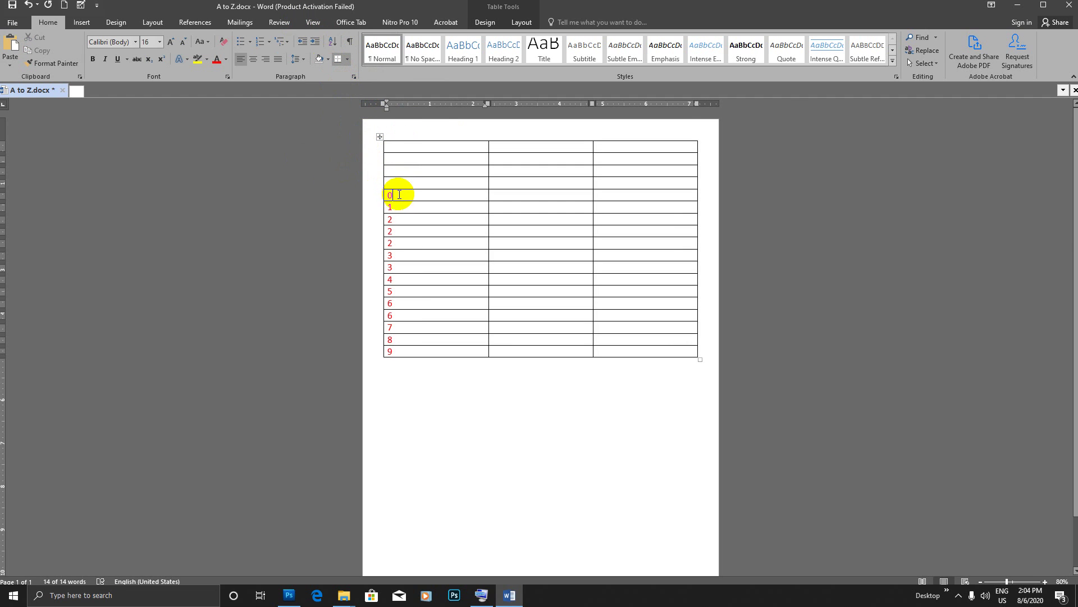
pyautogui.click(394, 123)
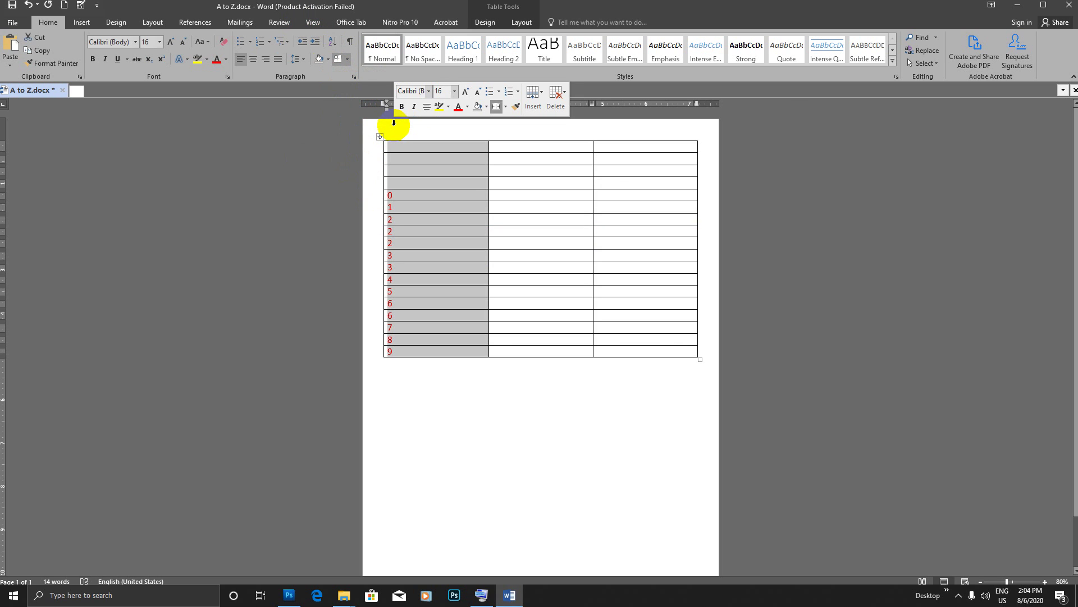
pyautogui.press('Delete')
pyautogui.click(392, 196)
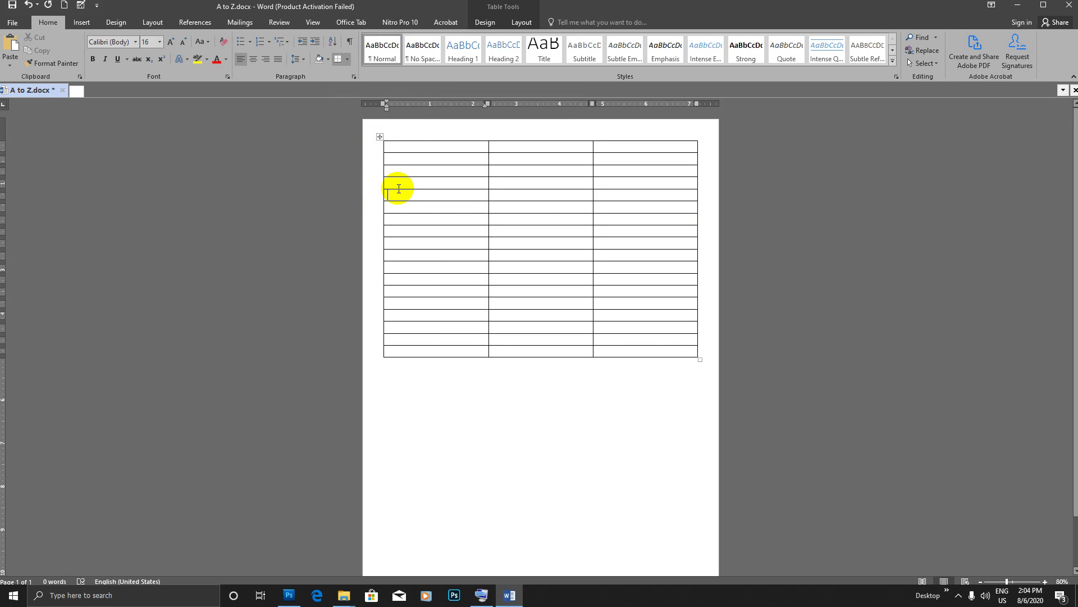
# - Enter the dates 26.07.2020, 23.07.2020, 22.07.2020, 18.07.2020 and 29.07.2020 in column 1
pyautogui.write('26.07.2020')
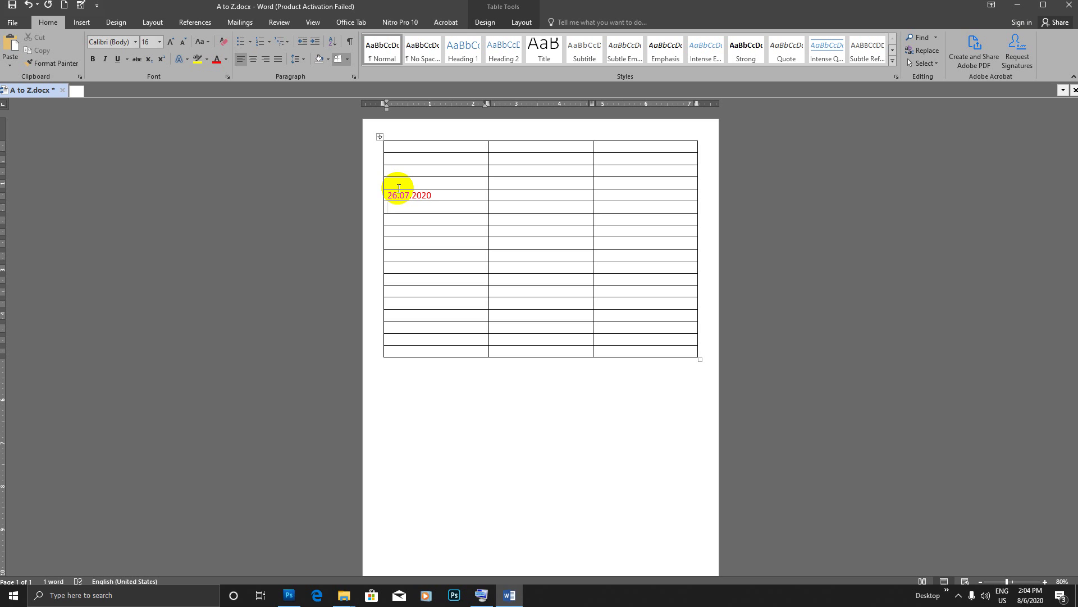
pyautogui.write('3.07.2020')
pyautogui.press('Return')
pyautogui.press('BackSpace')
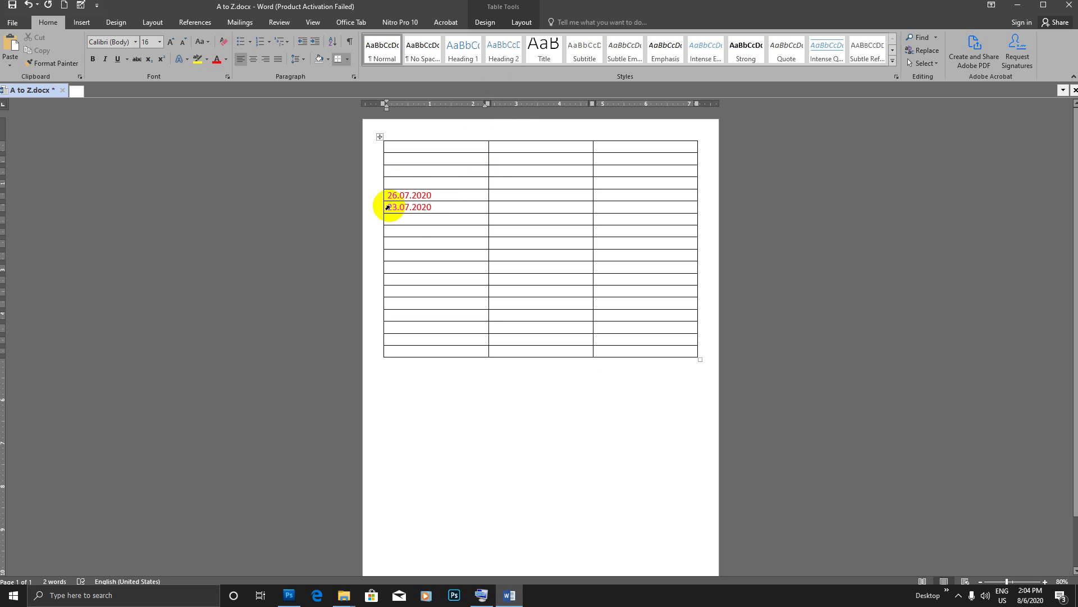
pyautogui.click(411, 222)
pyautogui.write('22.07.2020')
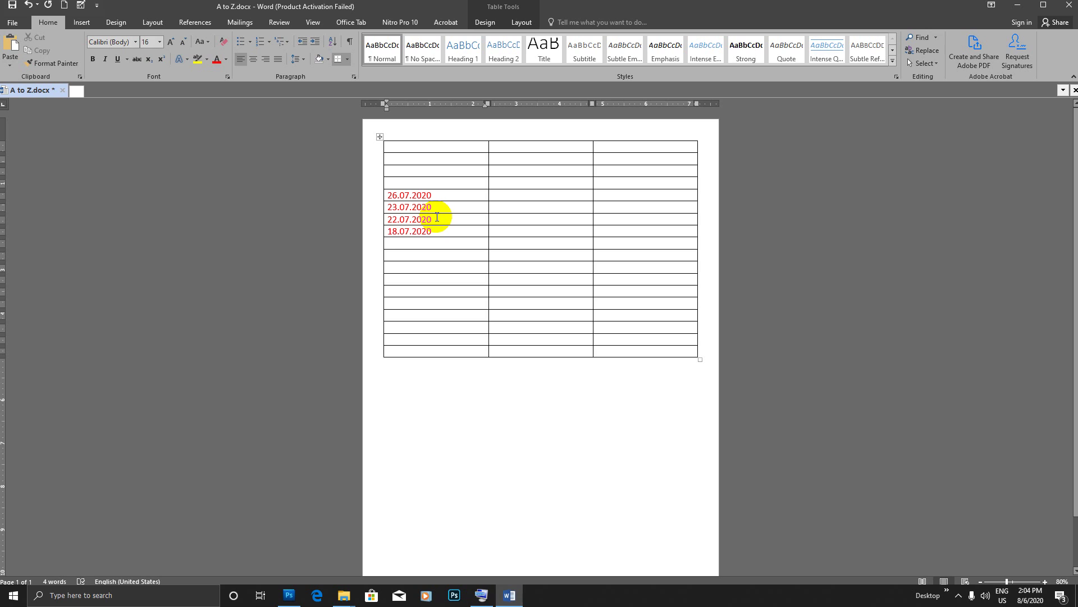
pyautogui.write('29.07.2020')
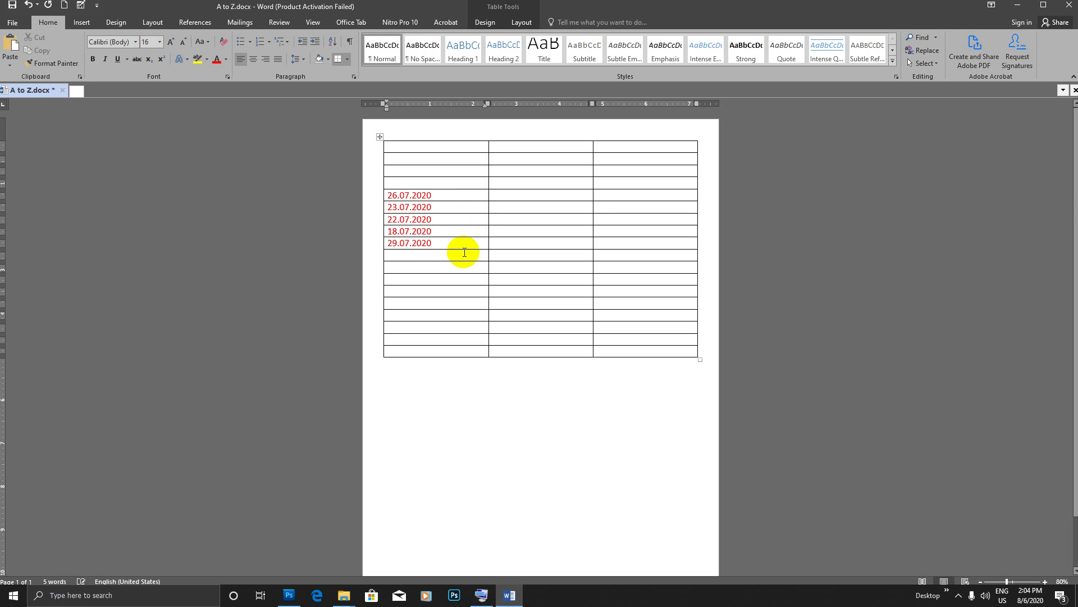
pyautogui.click(409, 135)
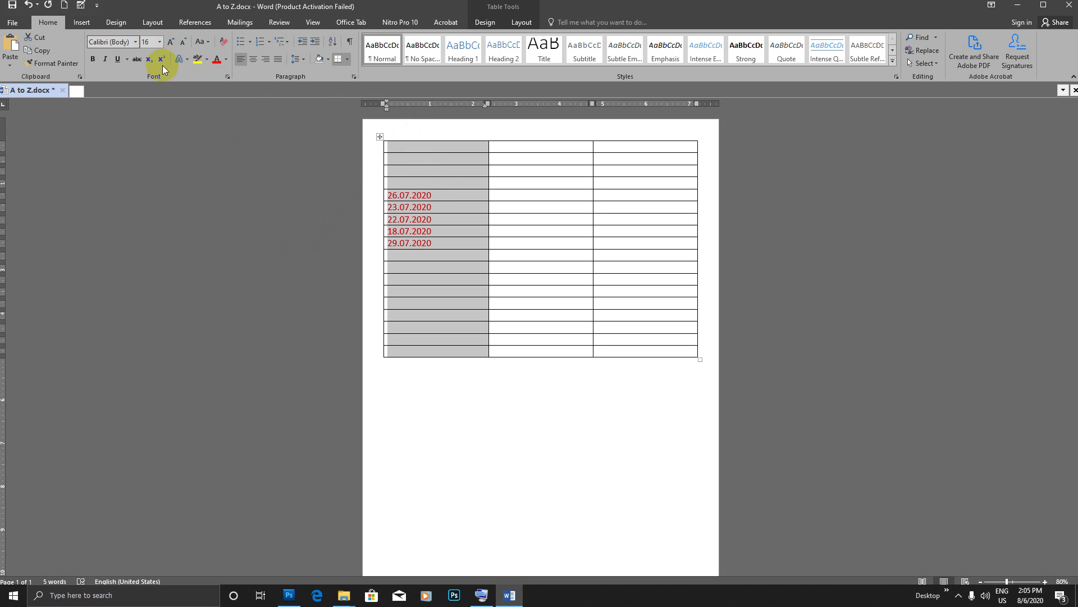
# - Sort column 1 ascending by Date (18.07.2020 to 29.07.2020) and select the earliest date
pyautogui.click(333, 41)
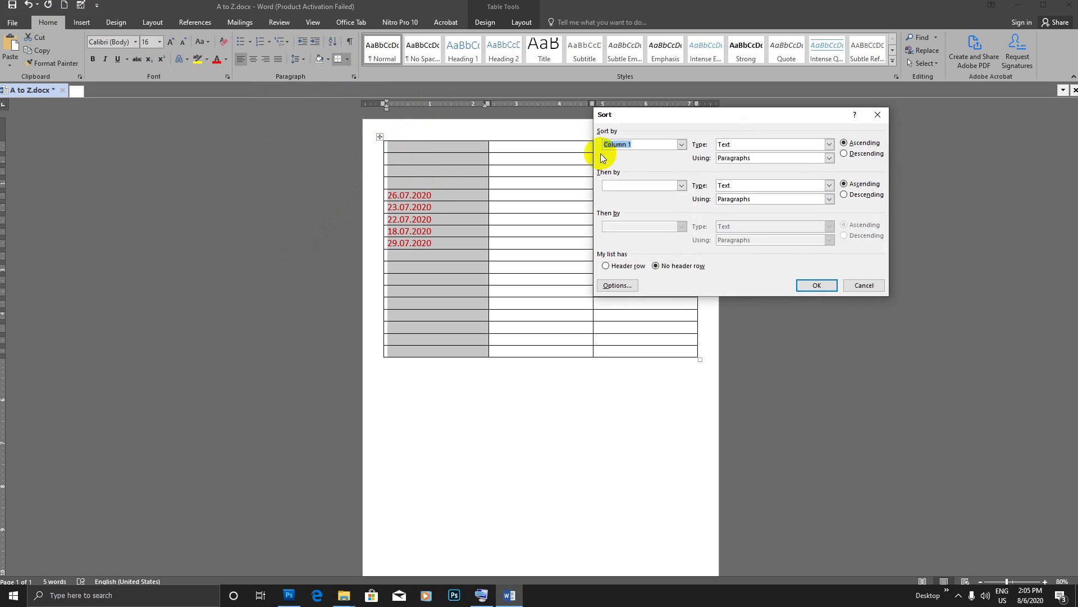
pyautogui.click(743, 142)
pyautogui.click(739, 169)
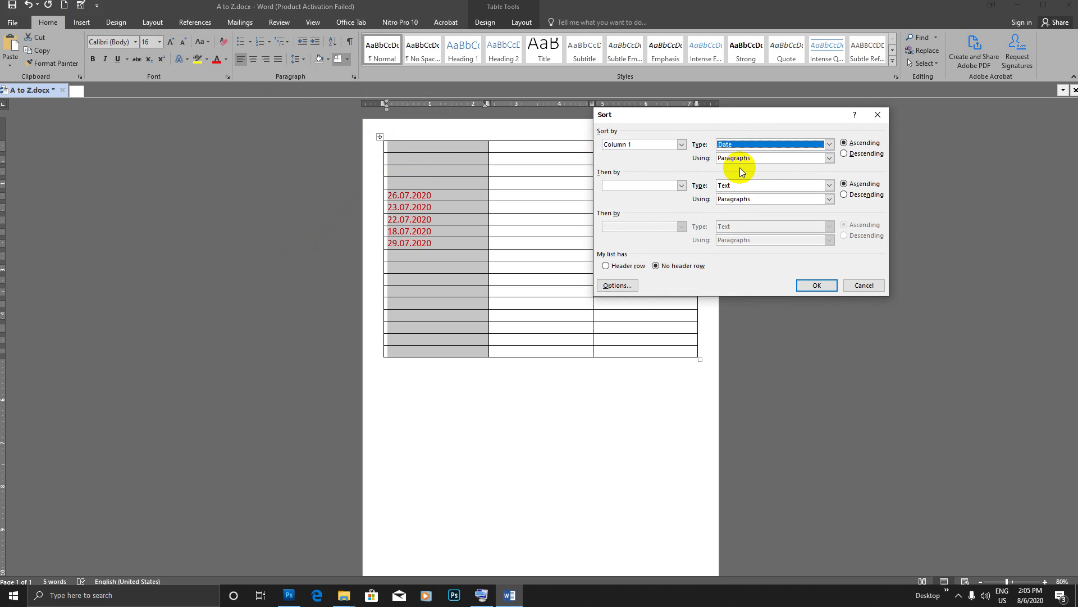
pyautogui.click(818, 285)
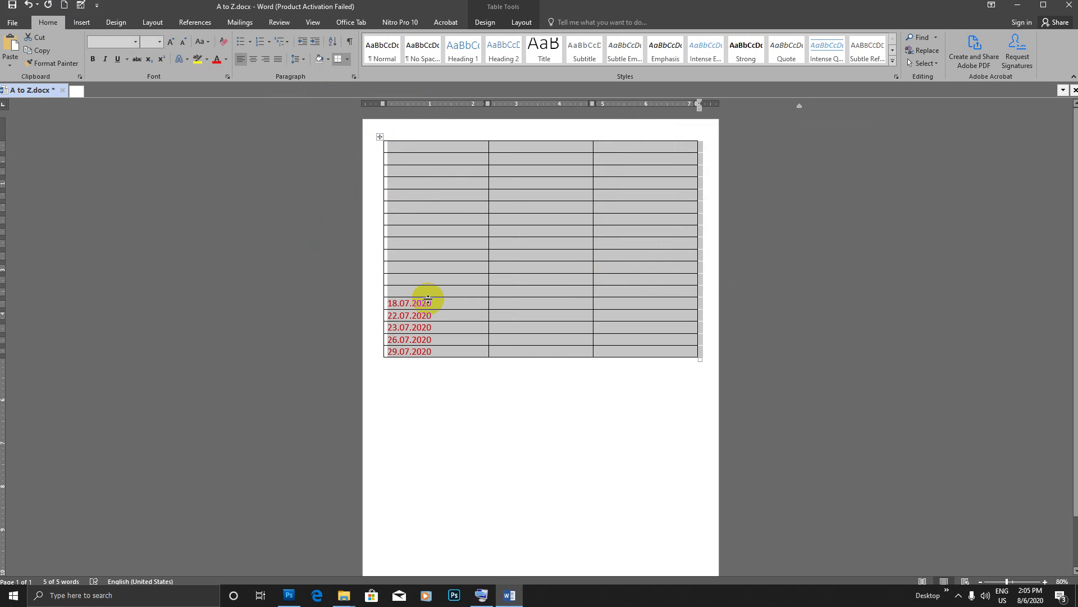
pyautogui.moveTo(428, 299)
pyautogui.mouseDown()
pyautogui.moveTo(392, 308)
pyautogui.moveTo(395, 350)
pyautogui.mouseUp()
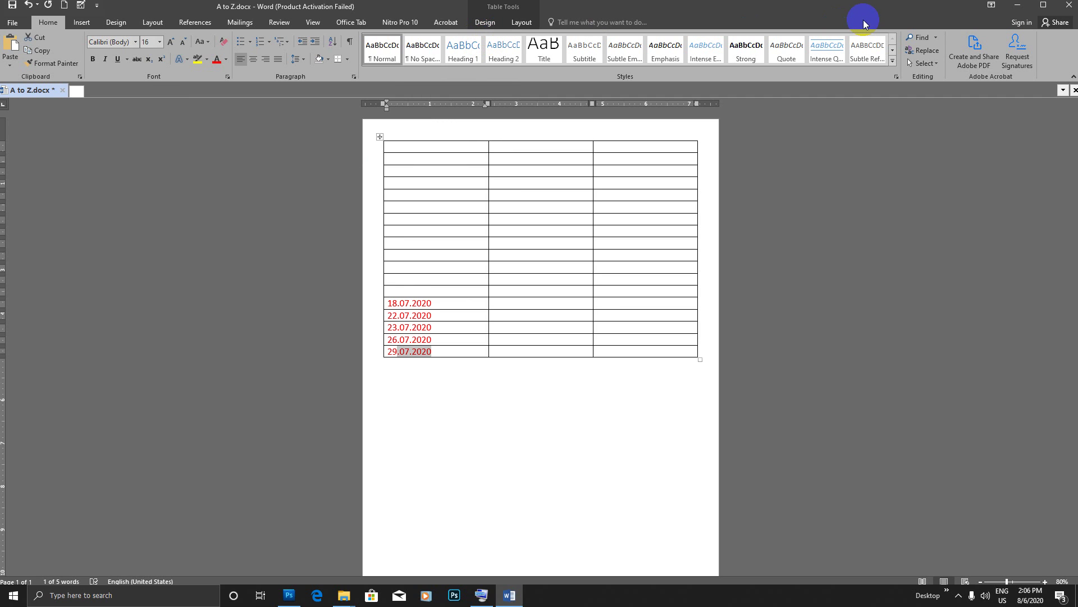
# - Minimize the Word document and the File Explorer windows
pyautogui.click(1018, 6)
pyautogui.click(484, 16)
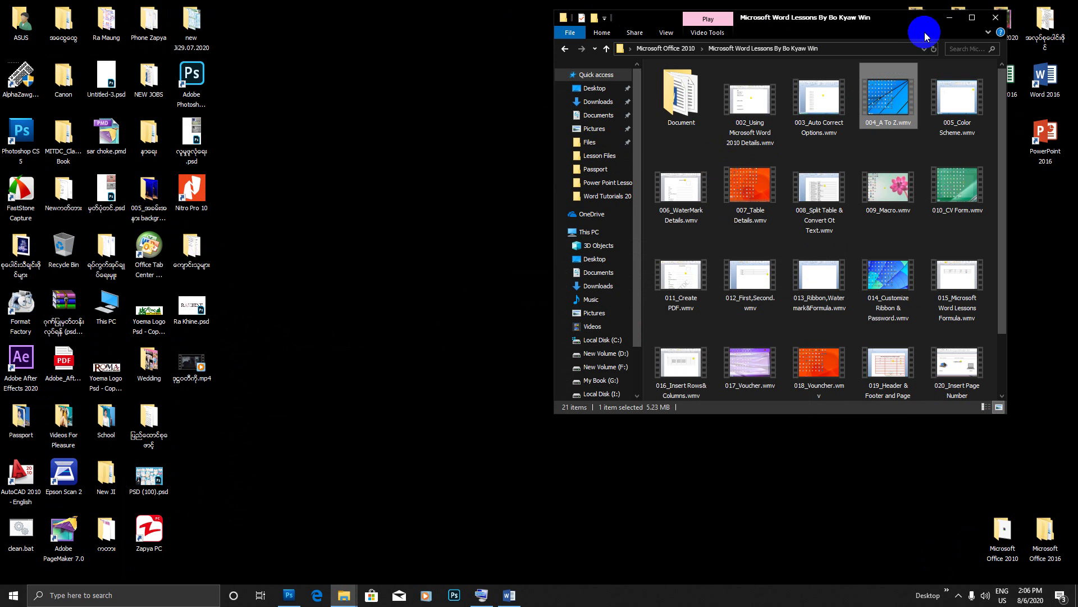